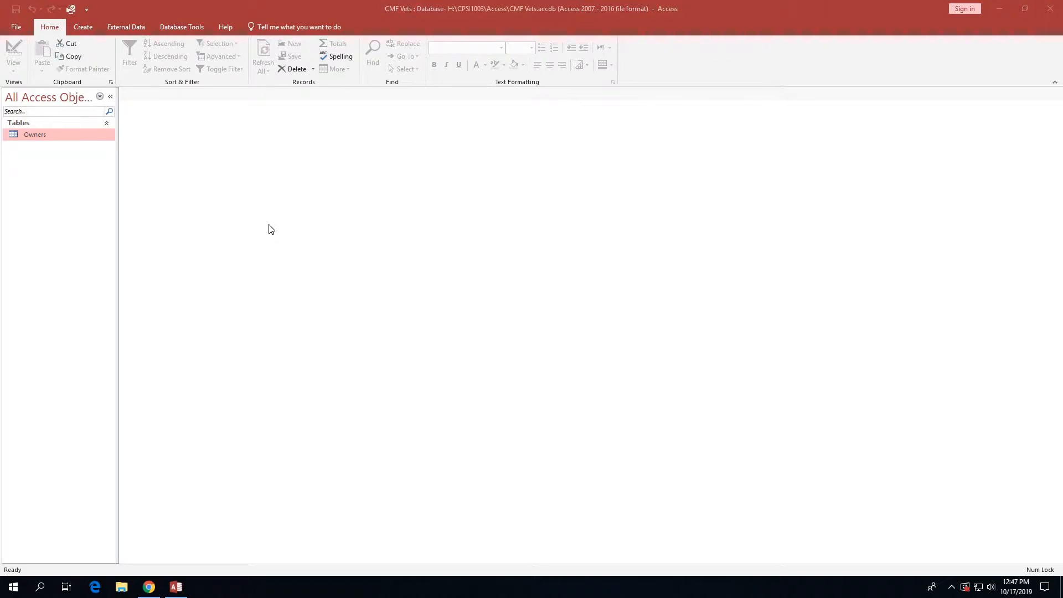
Step: Create a new table in Design view with the Short Text fields Patient ID and Patient Name
click(83, 27)
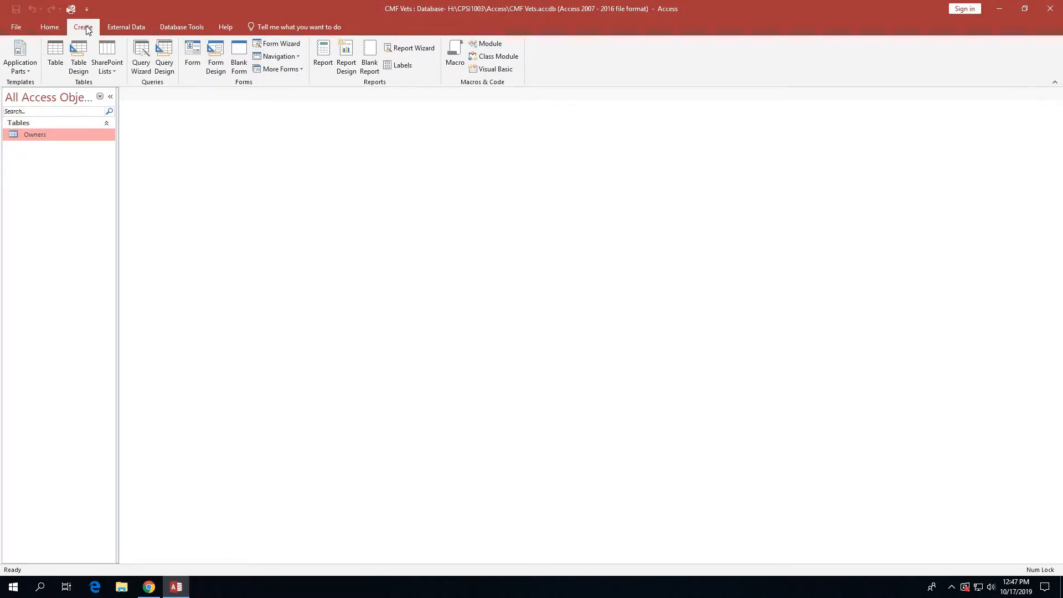
click(79, 65)
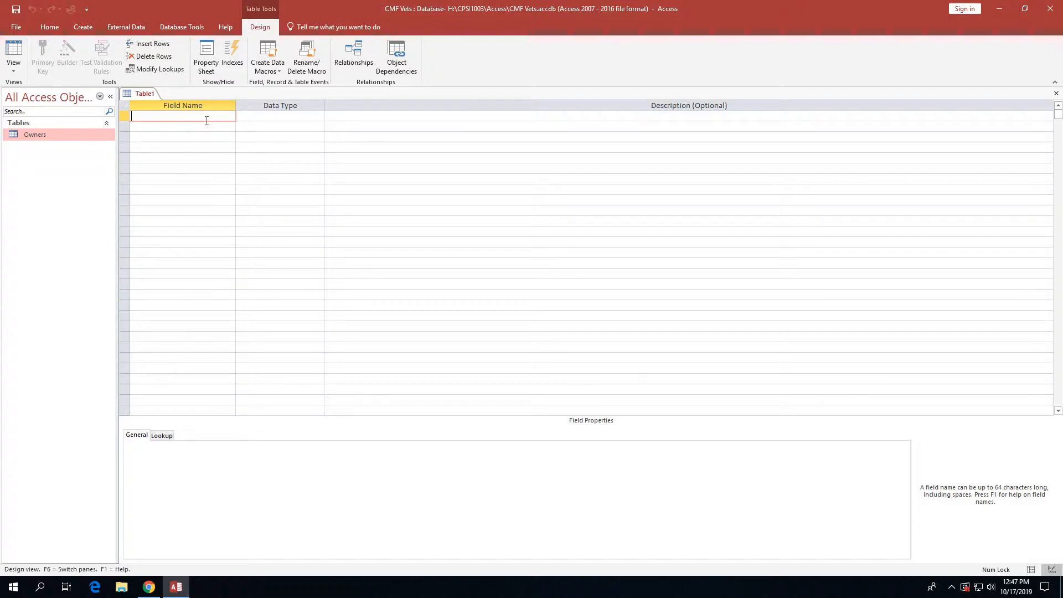
text(Patient ID)
key(Tab)
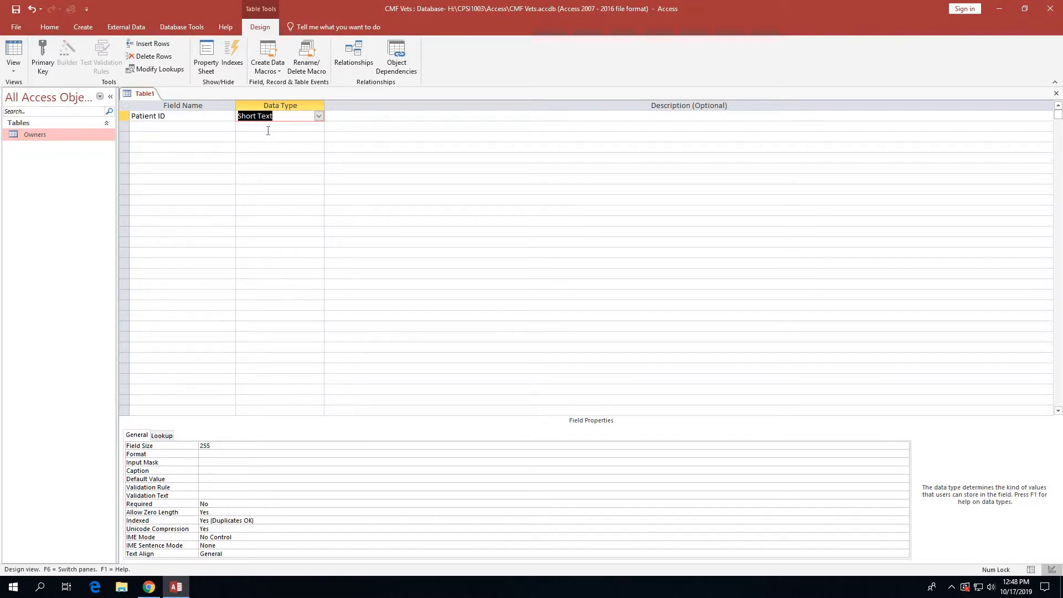
click(160, 128)
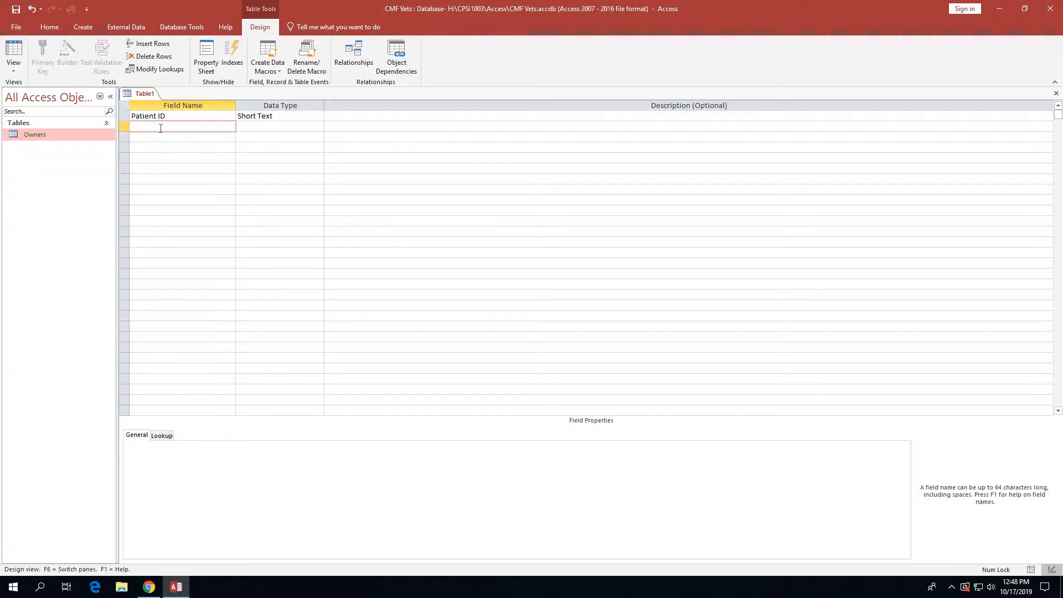
text(Patient Name)
Step: Set the Patient ID field as the table's primary key
click(154, 116)
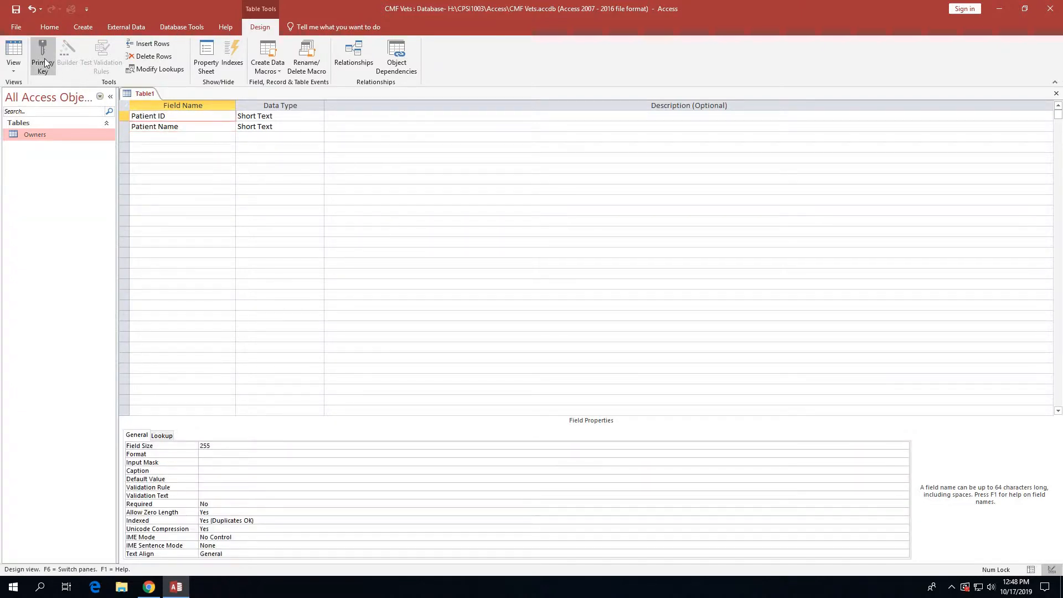
click(45, 58)
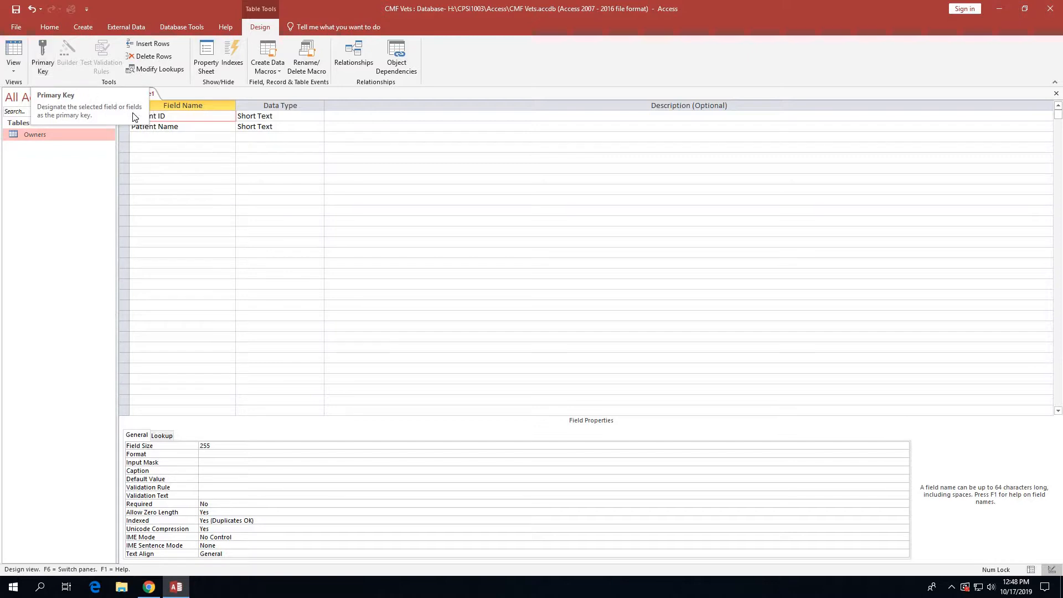
click(42, 52)
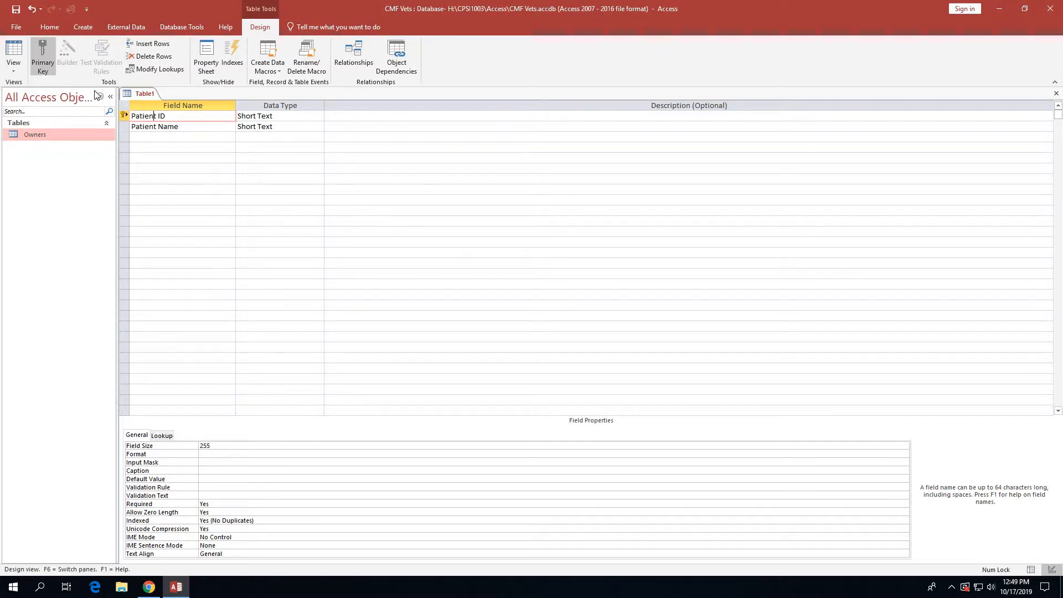
click(52, 59)
Step: Add the fields Animal Type, Breed and Owner ID below Patient Name, all with the Short Text data type
click(163, 137)
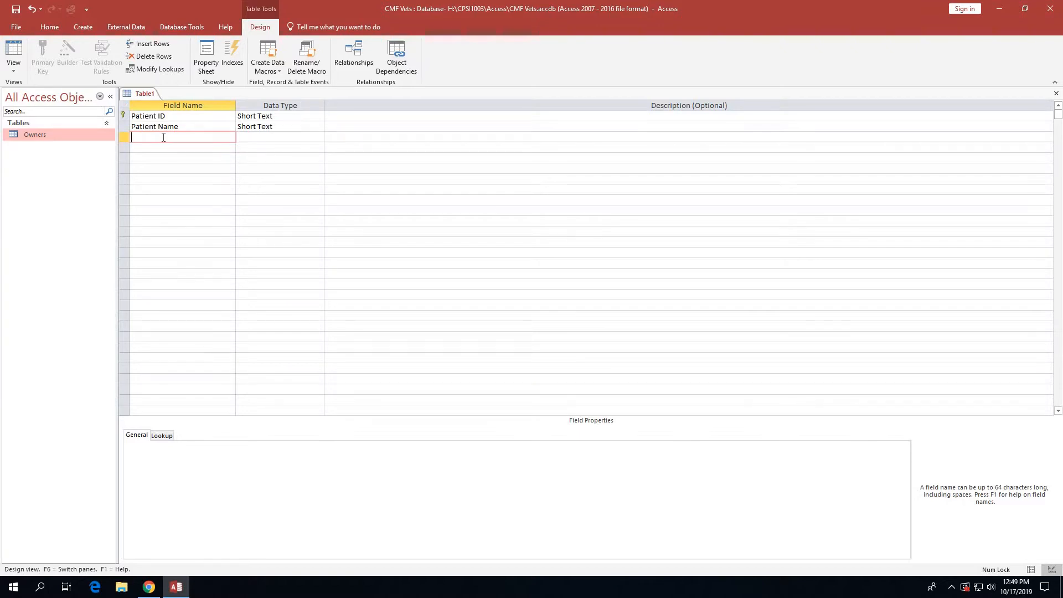
text(Animal Type)
key(Tab)
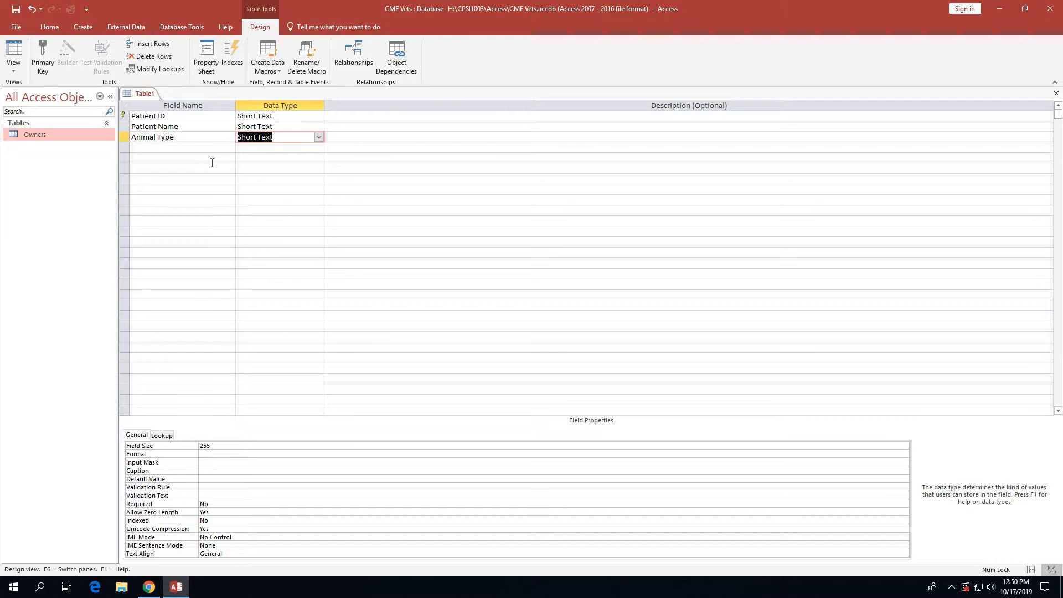
click(152, 147)
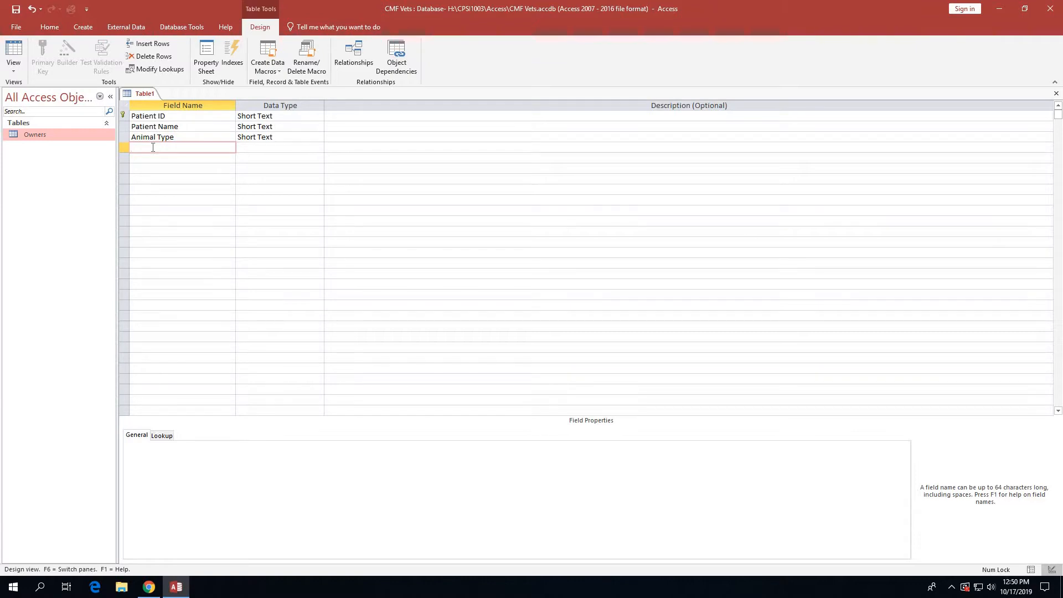
text(Breed)
key(Tab)
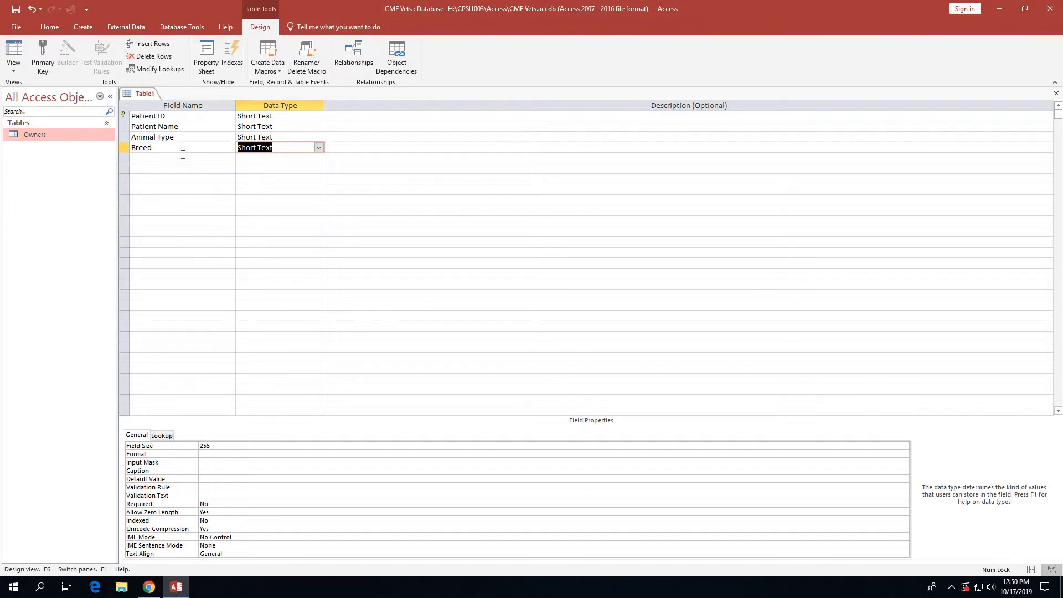
click(146, 160)
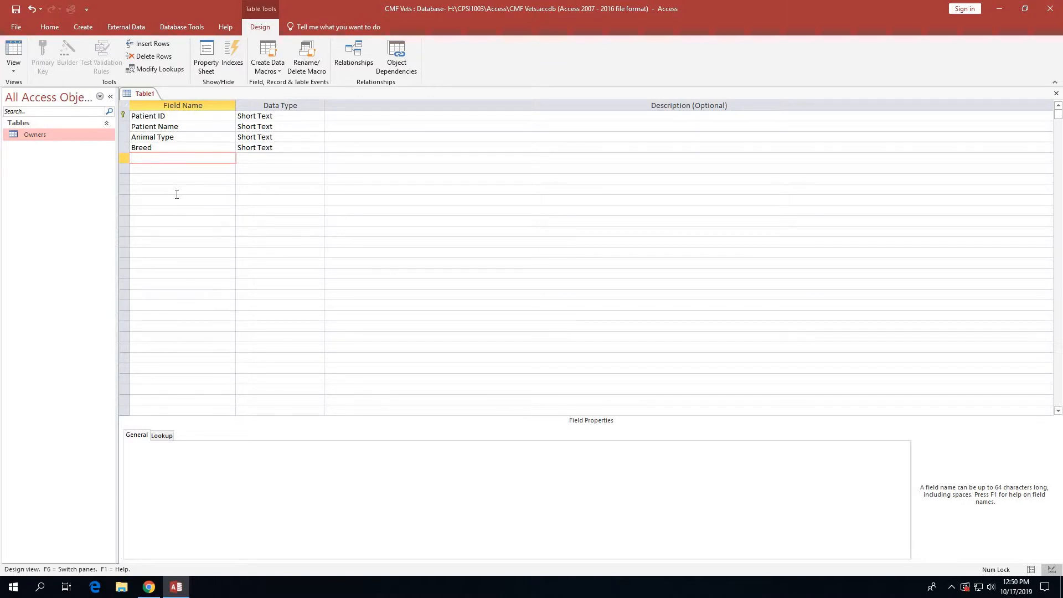
text(Owner ID)
key(Tab)
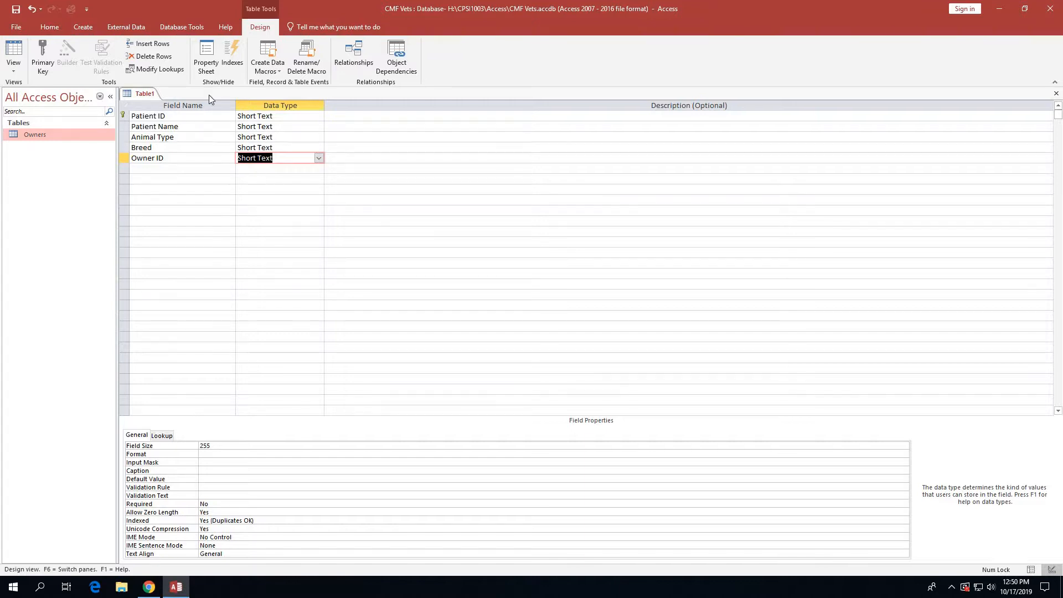
Step: Save the new table under the name Patients
click(16, 10)
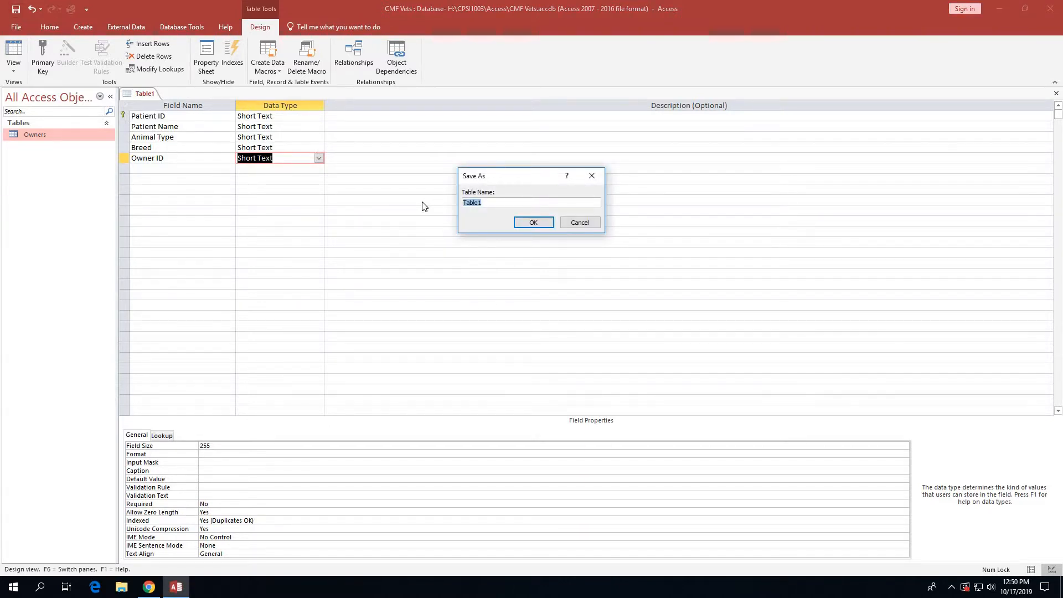
text(Patients)
click(534, 222)
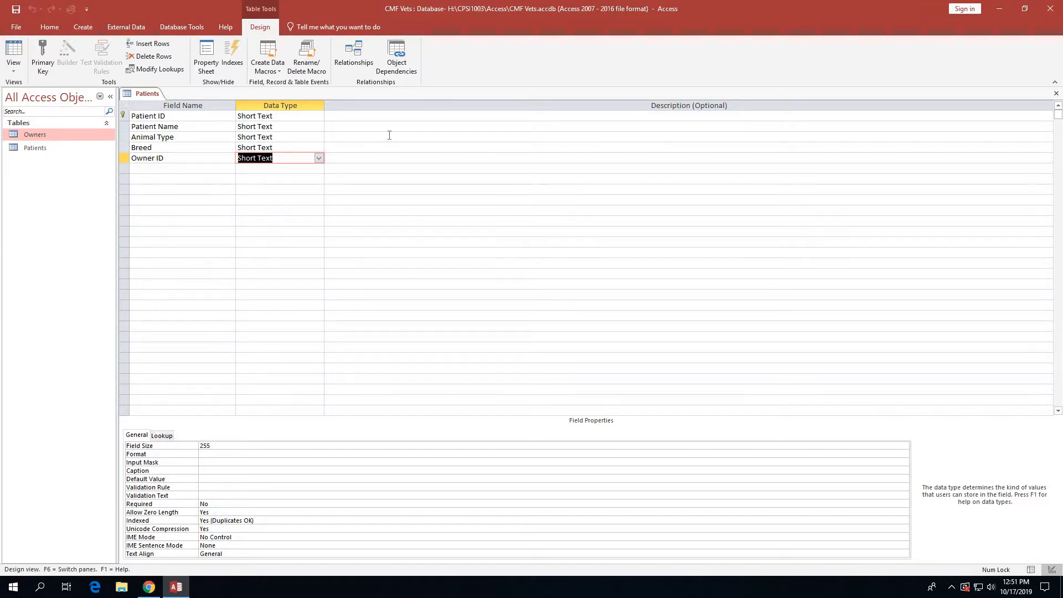
Step: In Datasheet view, enter the first record: Patient ID C-1, name Paws, type Feline, breed Calico, Owner ID O-2
click(9, 53)
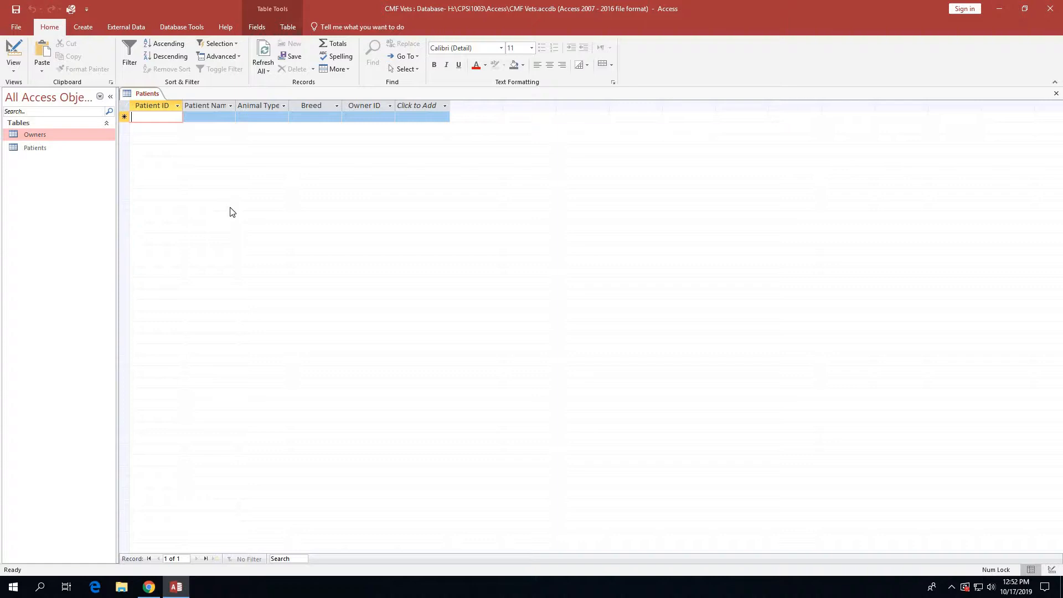
text(C-1)
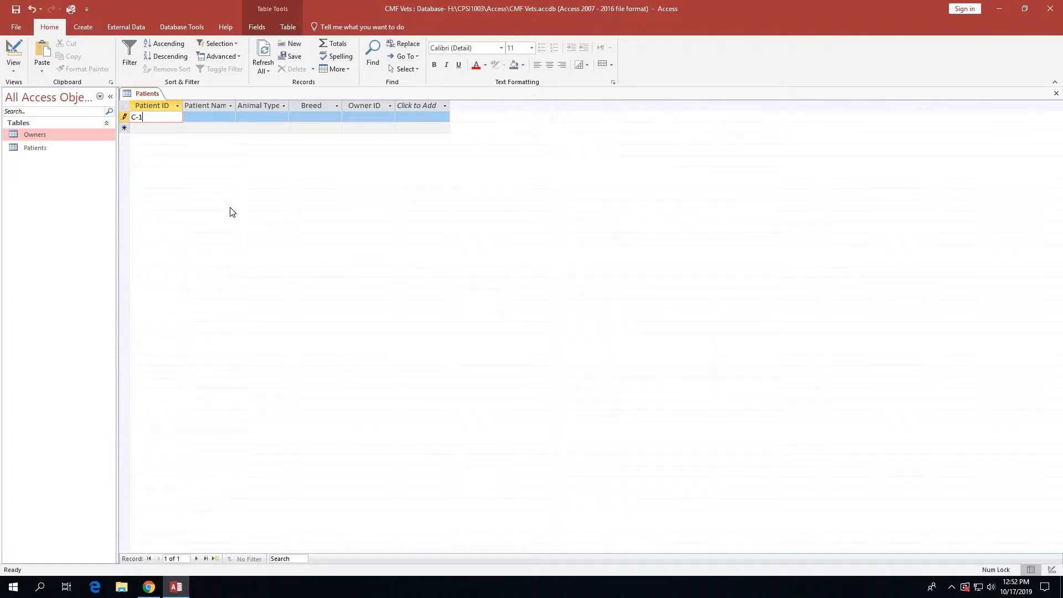
key(Tab)
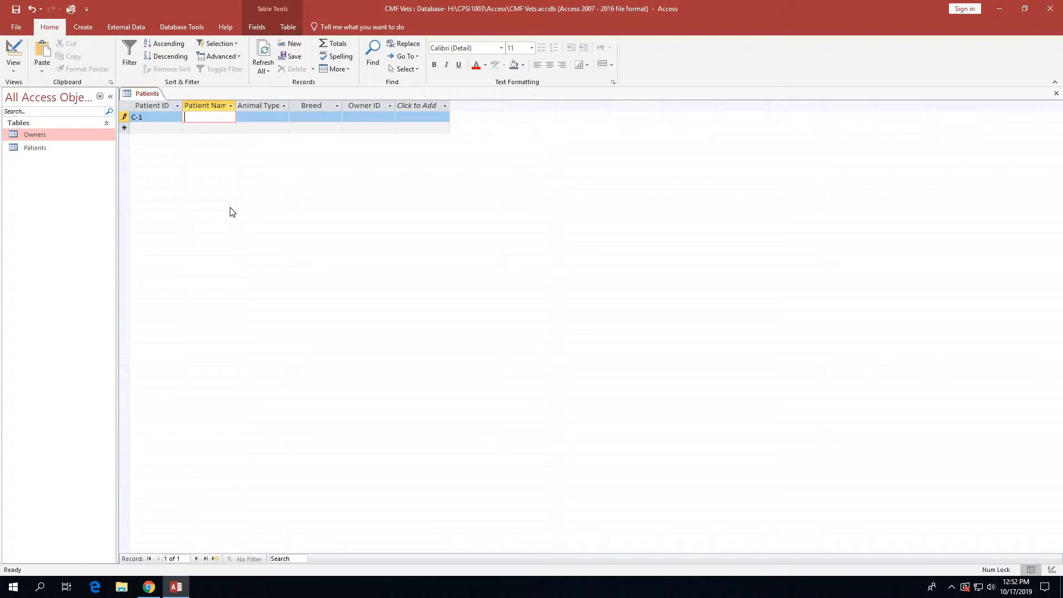
text(Paws)
key(Tab)
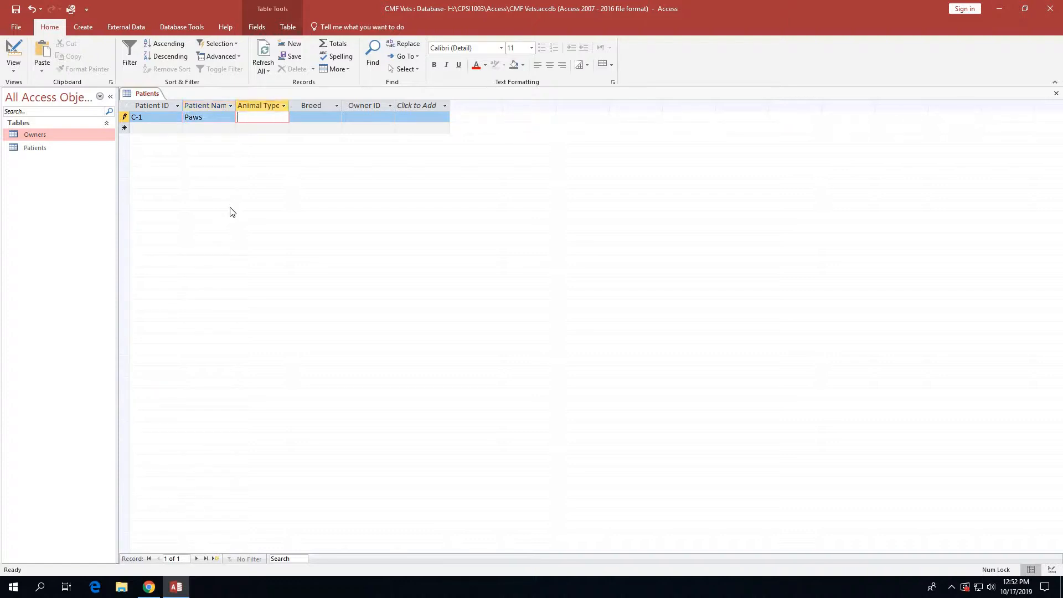
text(Feline)
key(Tab)
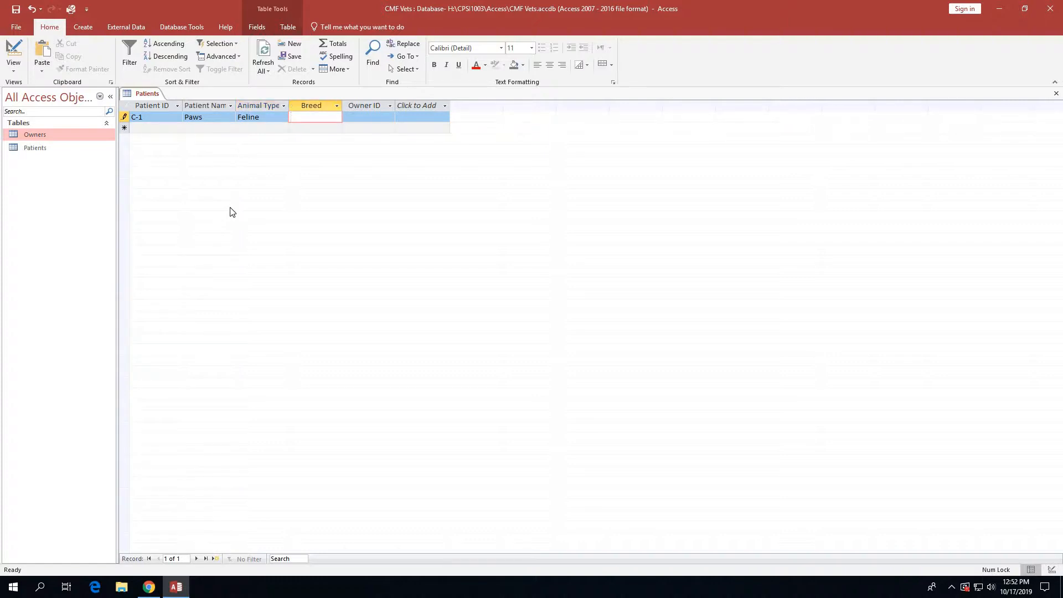
text(Calico)
key(Tab)
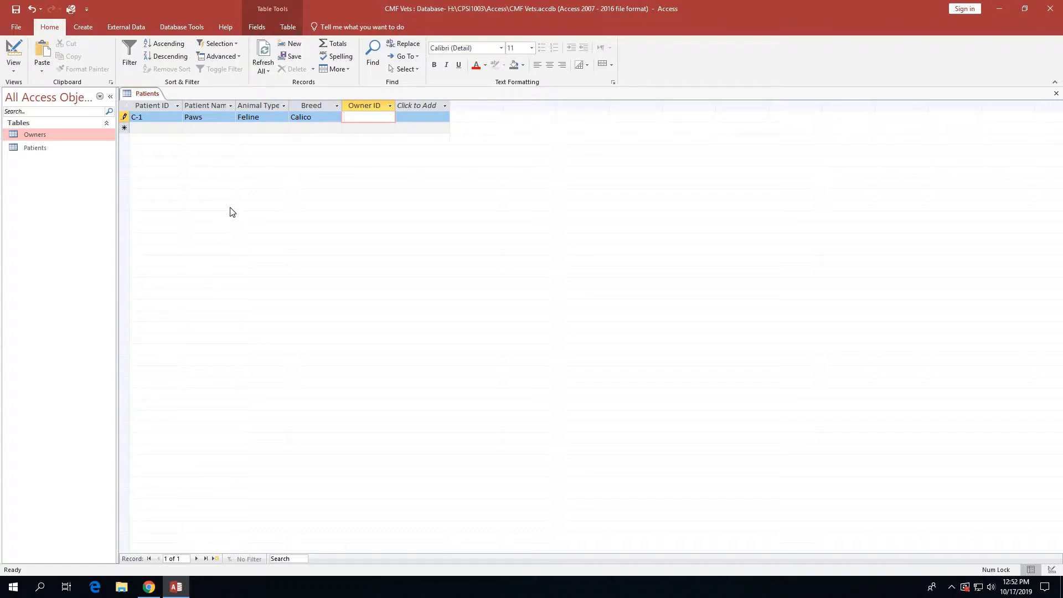
text(O-2)
key(Return)
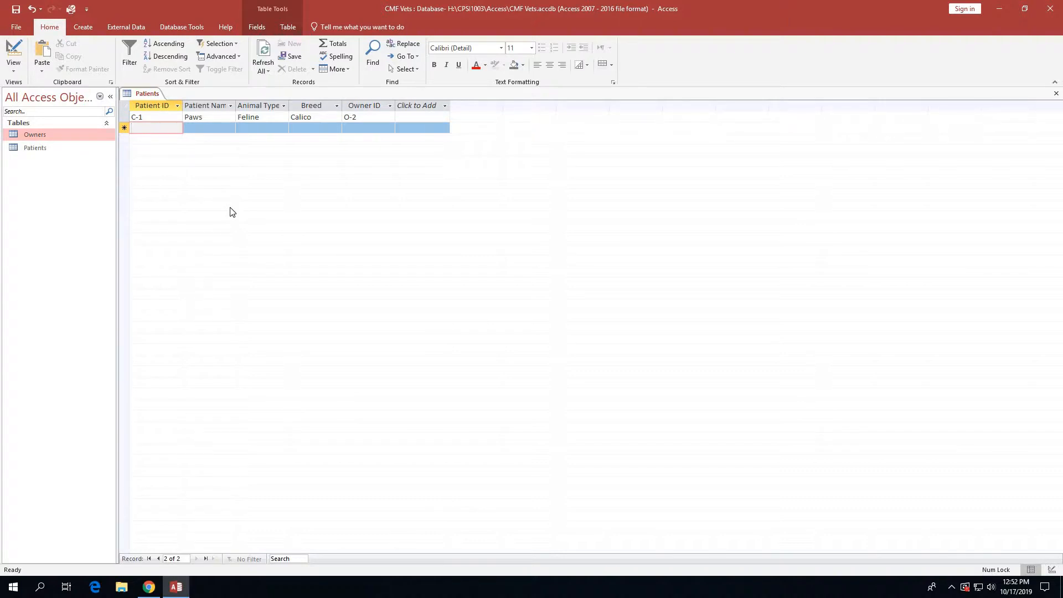
Step: Enter the second record: Patient ID C-2, name Ranger, type Canine, breed Labrador, Owner ID O-1
text(C-2)
key(Tab)
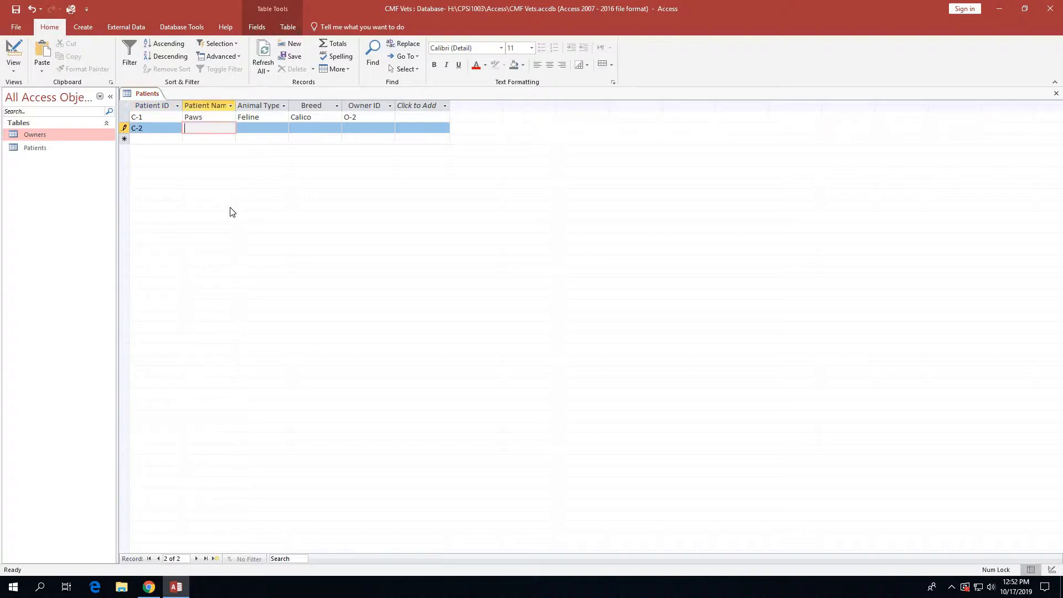
text(Ranger)
key(Tab)
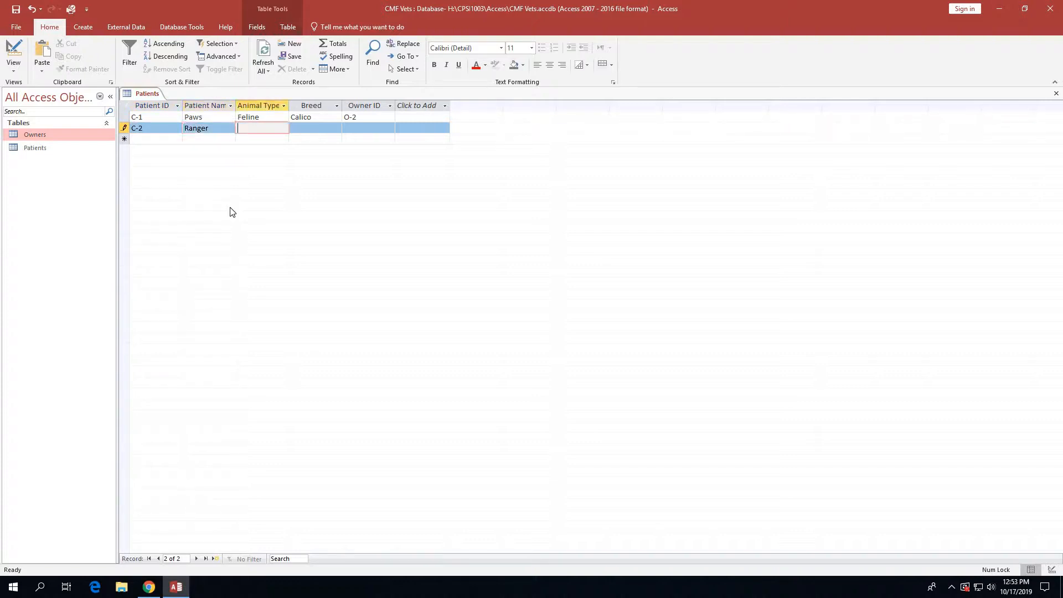
text(Canine)
key(Tab)
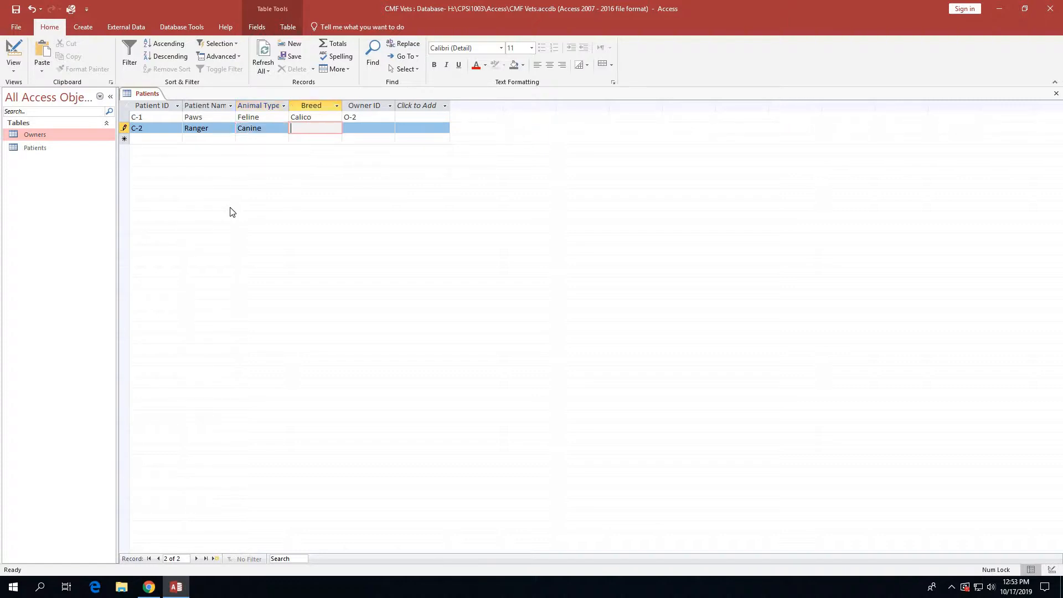
text(Labrador)
key(Tab)
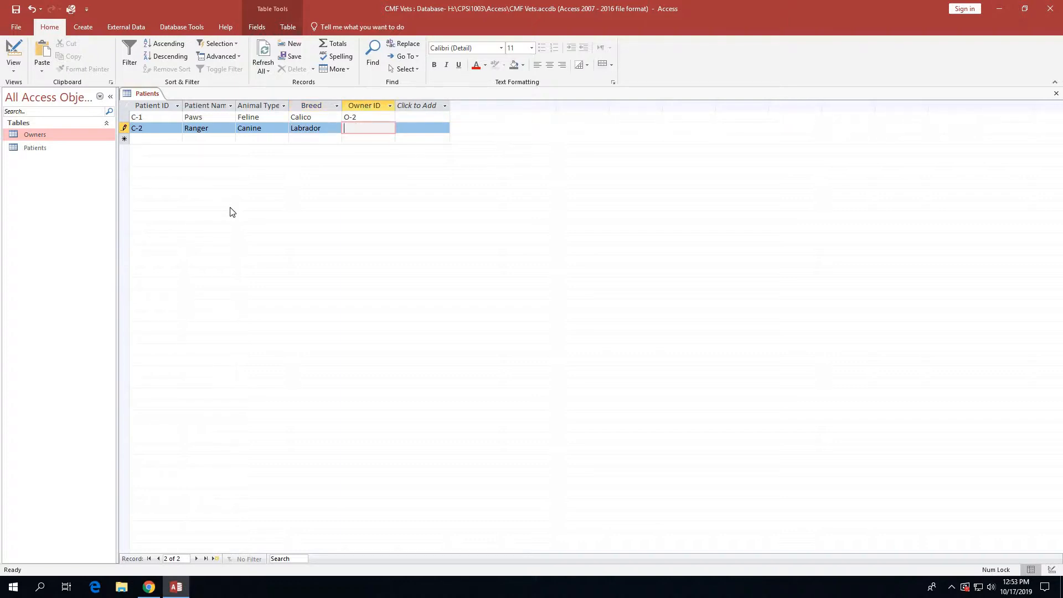
text(O-1)
key(Tab)
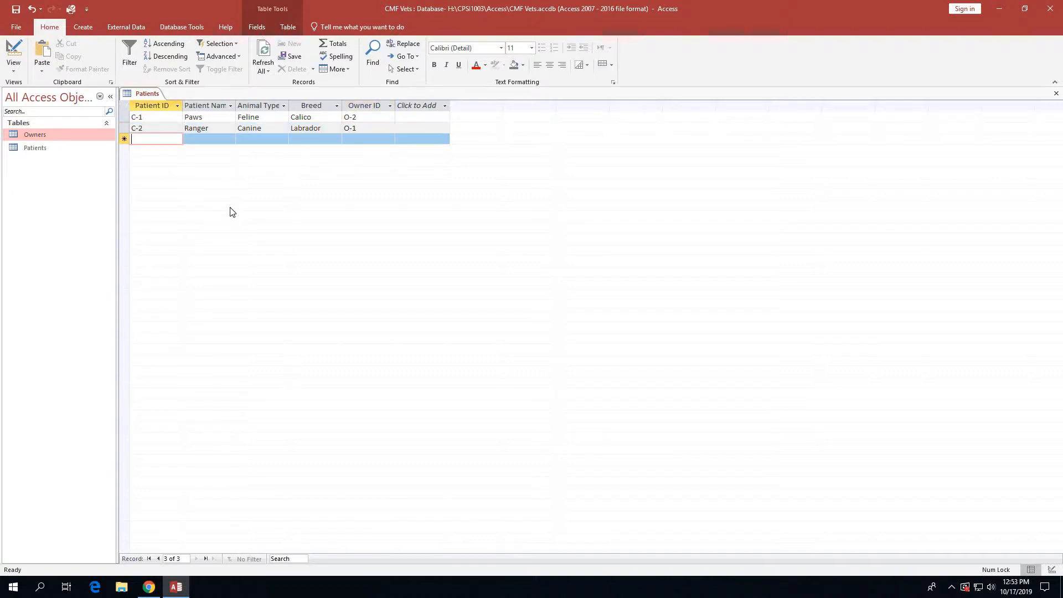
Step: Enter the third record with Patient ID F-1, name Fluffy, type Feline, breed Tabby and Owner ID O-1, and close the table
text(F)
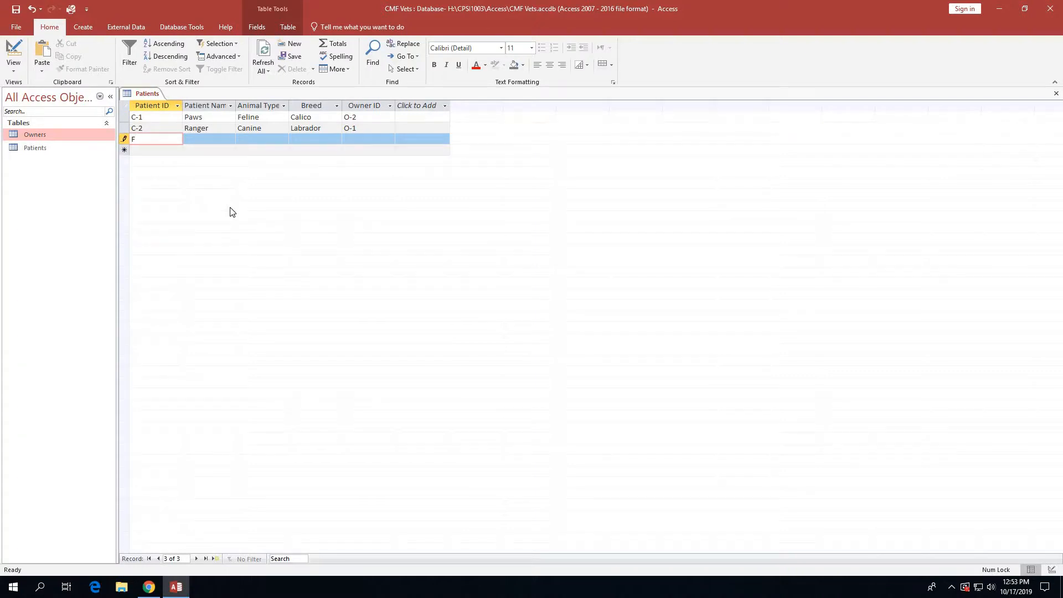
text(-1)
key(Tab)
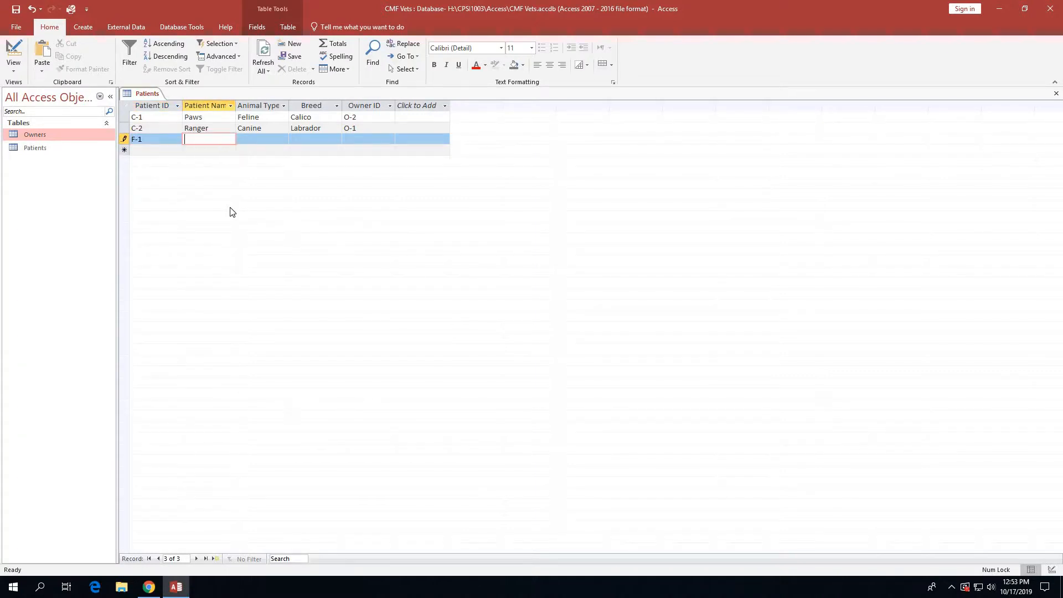
text(Fluffy)
key(Tab)
text(Feline)
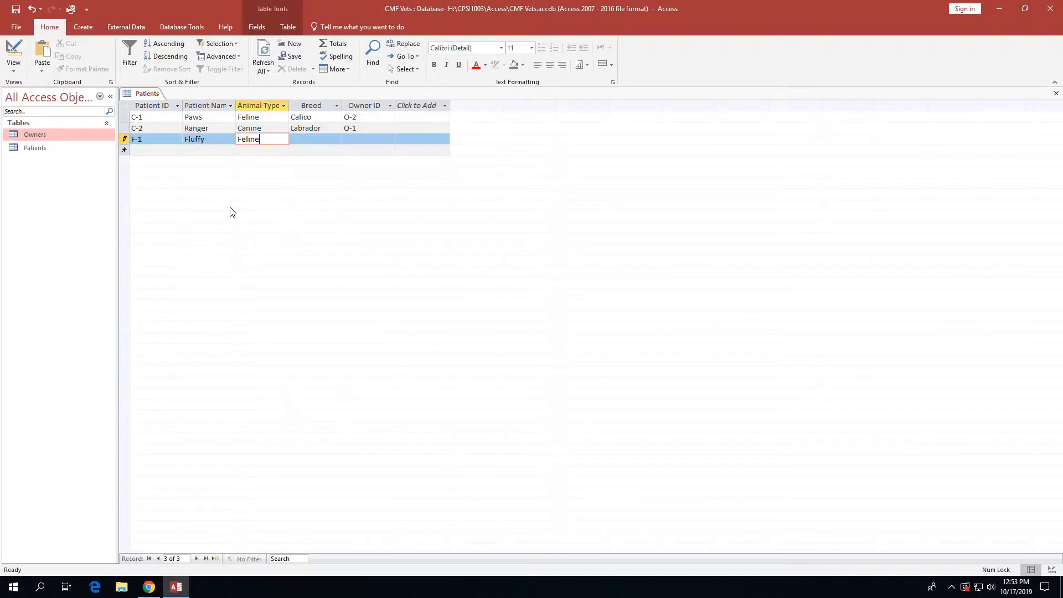
key(Tab)
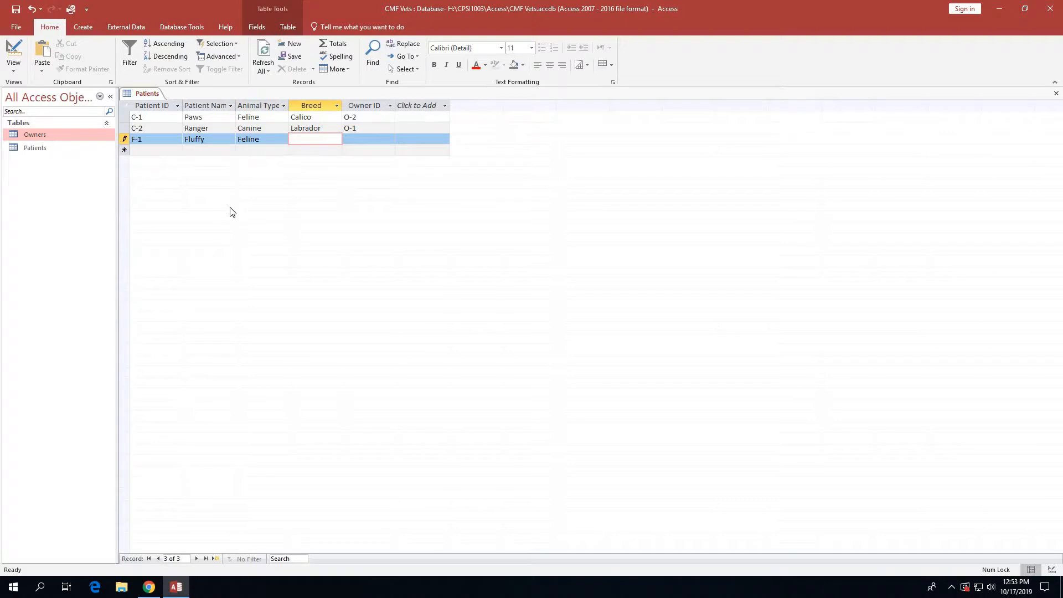
text(Tabby)
key(Tab)
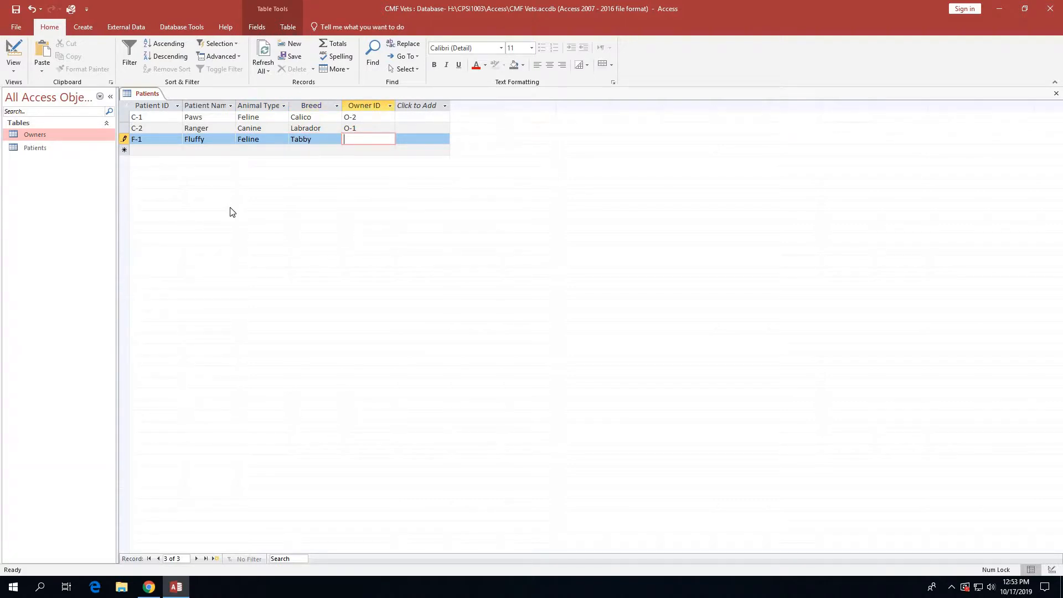
text(O-1)
click(1057, 94)
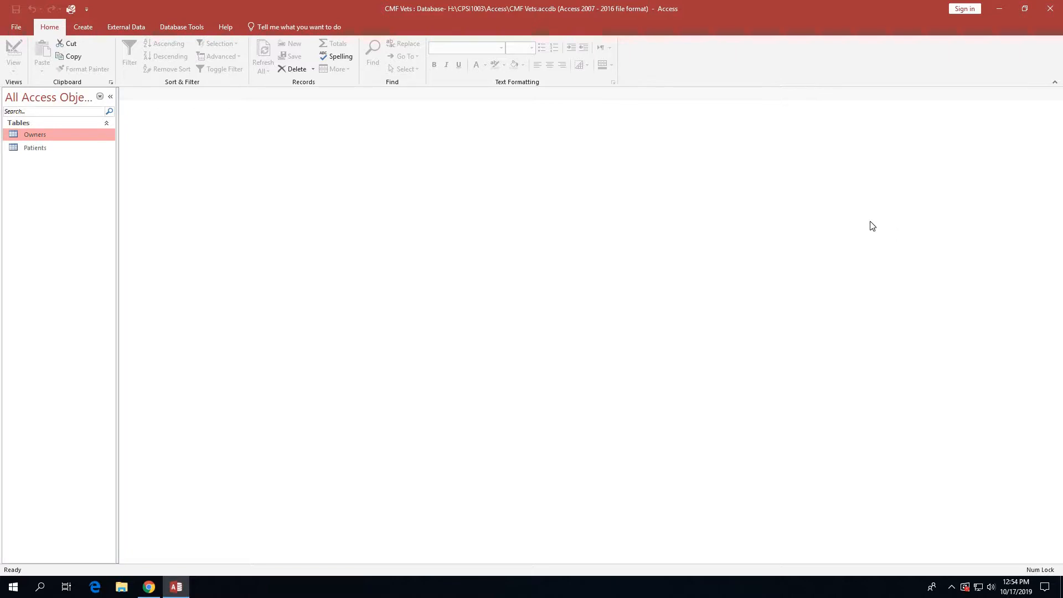
Step: Reopen the Patients table, fit each field's column width to its contents, and close the table
click(45, 151)
double_click(44, 147)
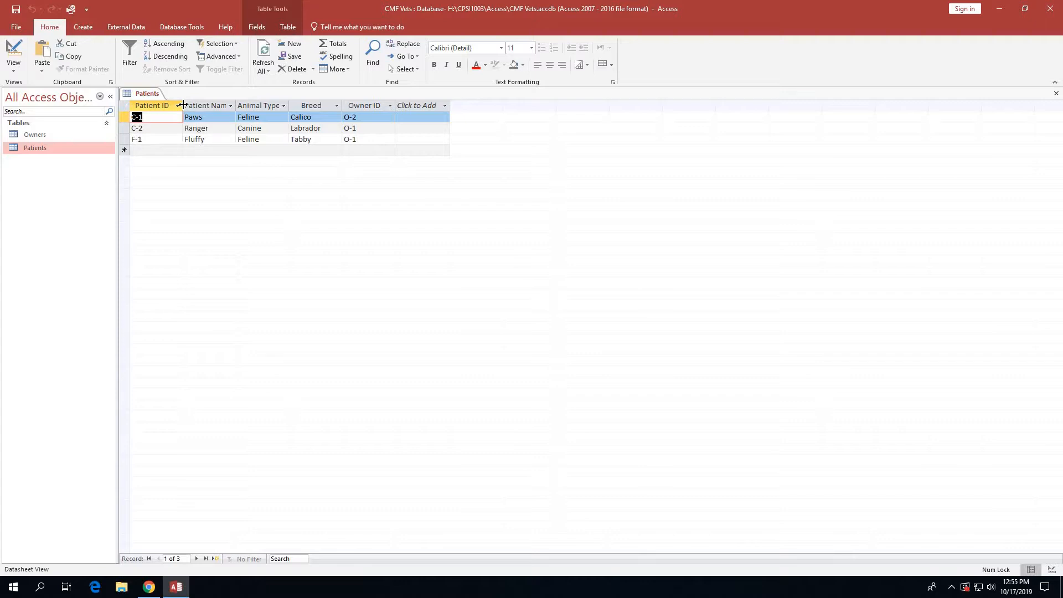
double_click(183, 105)
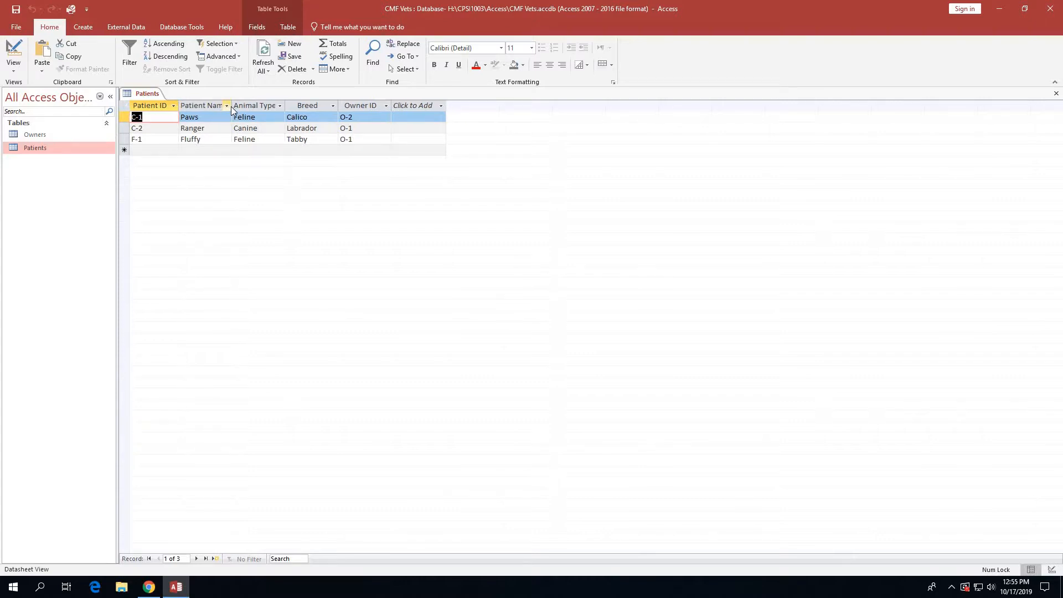
drag(232, 106, 232, 106)
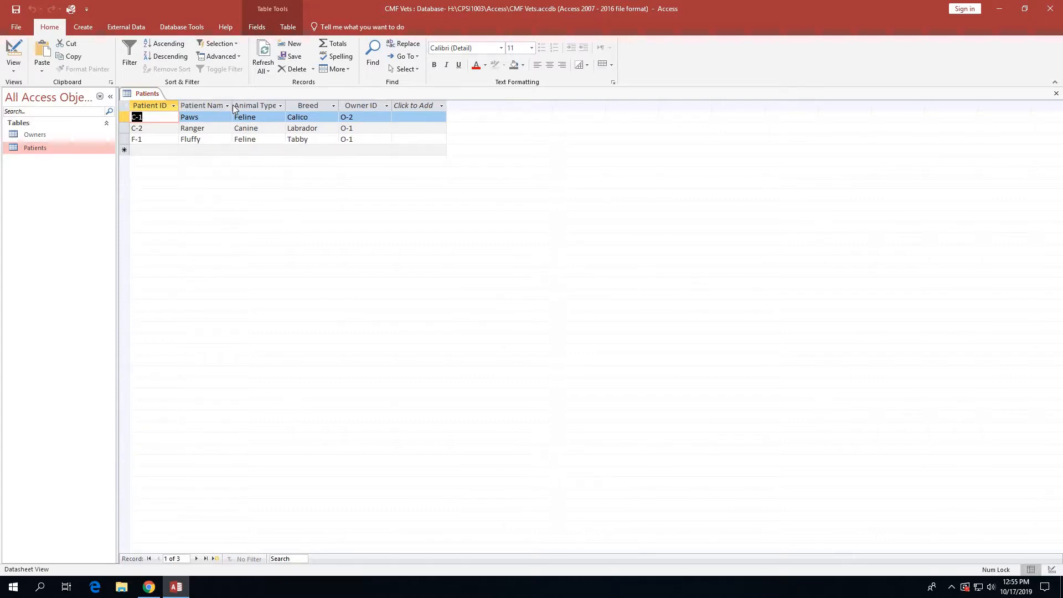
double_click(232, 105)
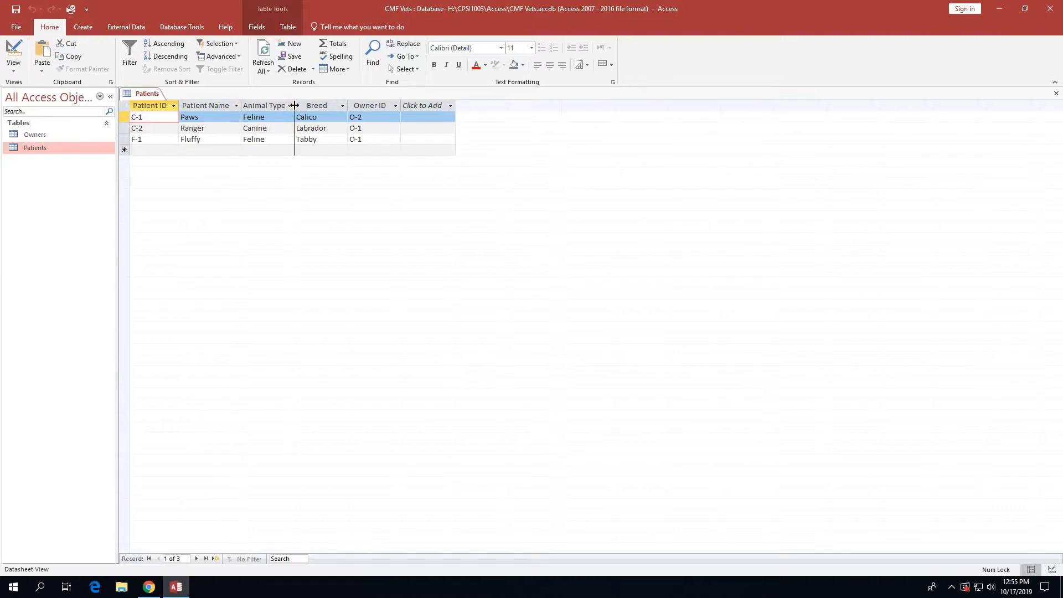
double_click(293, 106)
double_click(352, 107)
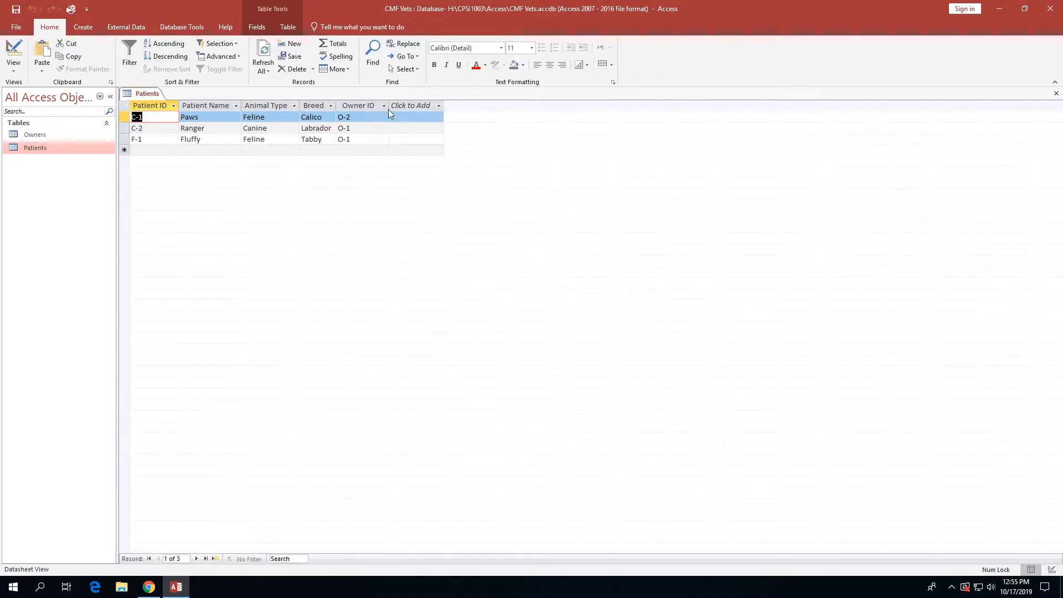
double_click(388, 108)
click(408, 105)
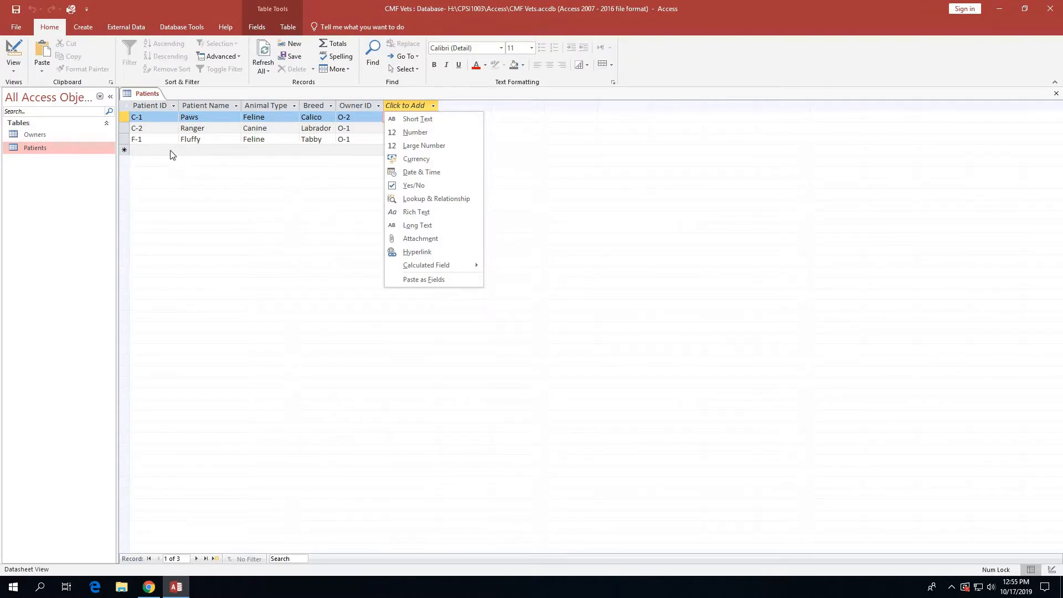
key(Escape)
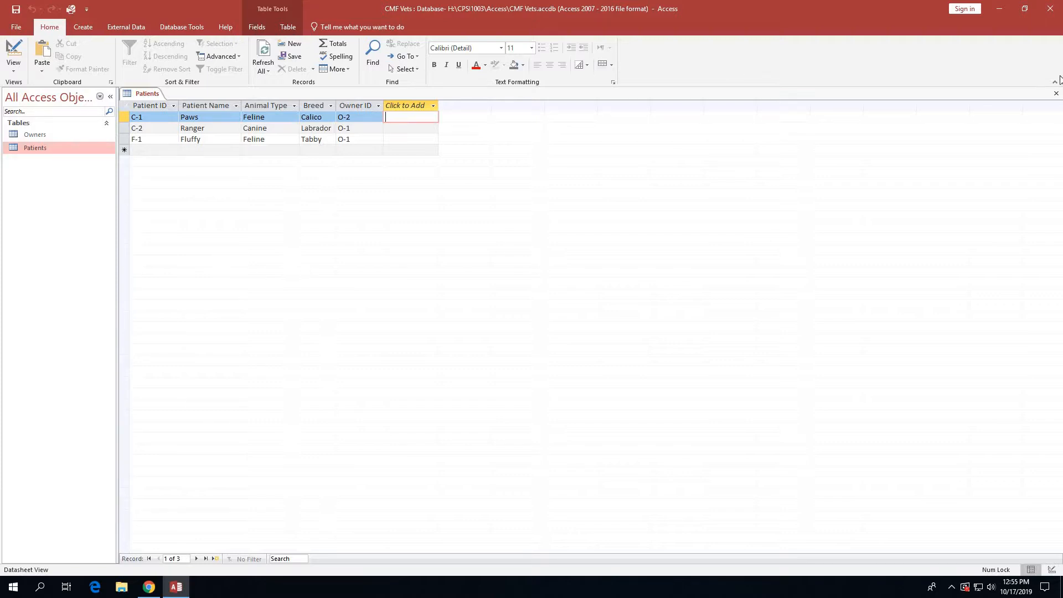
click(1056, 94)
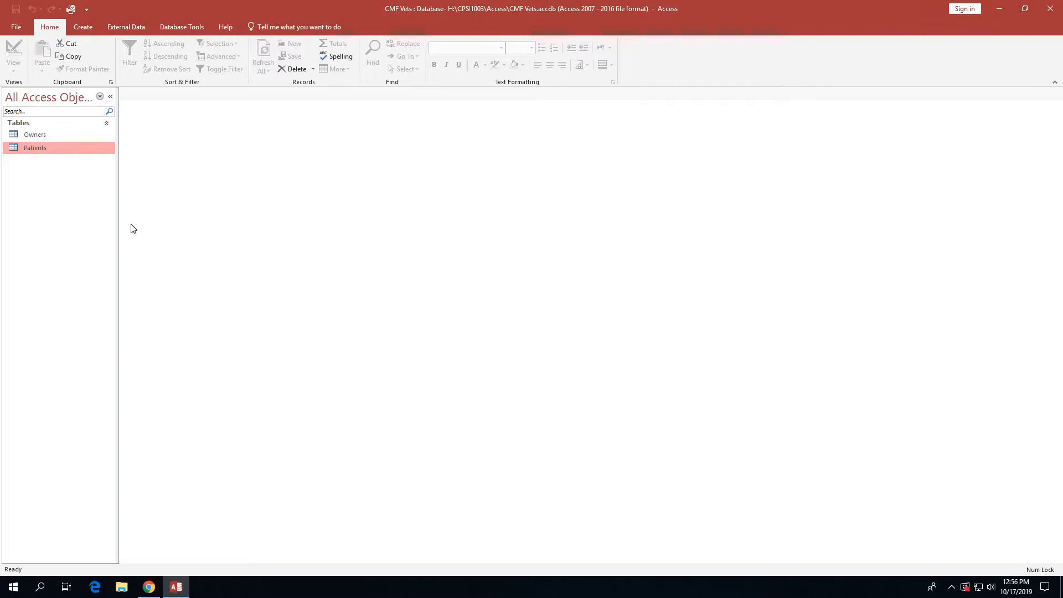
Step: Switch to Chrome and open the Access Module 1 Assignment 1 page to view its additional resources
click(150, 590)
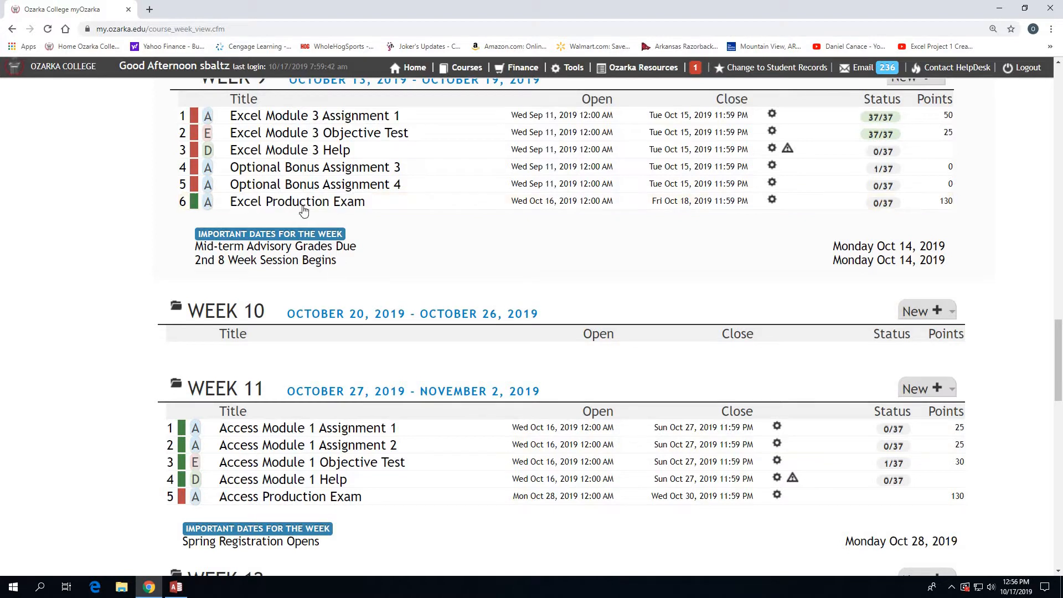
click(255, 436)
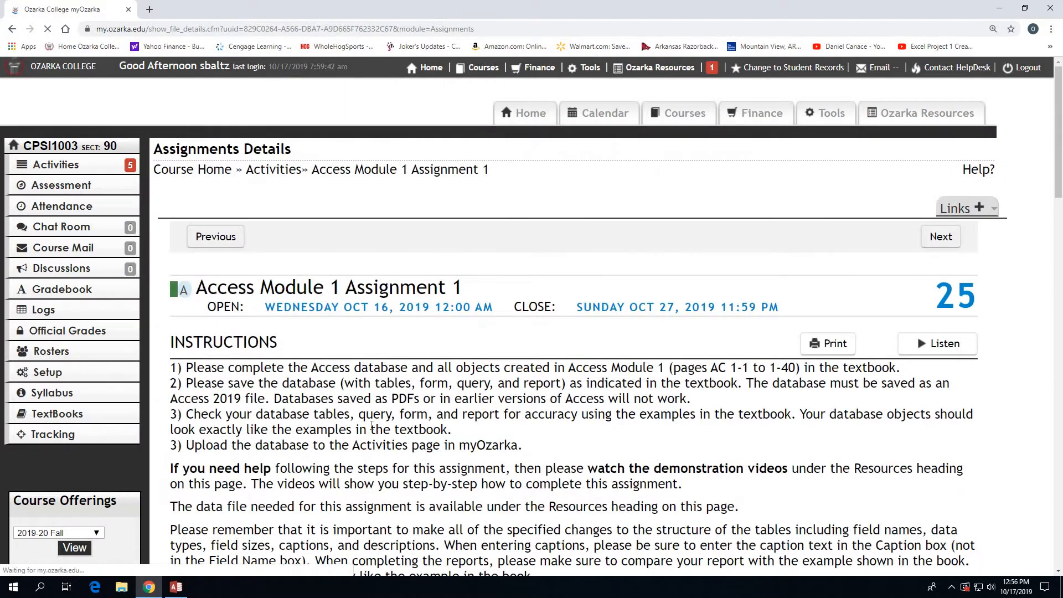
scroll(533, 446, down, 3)
scroll(533, 446, down, 2)
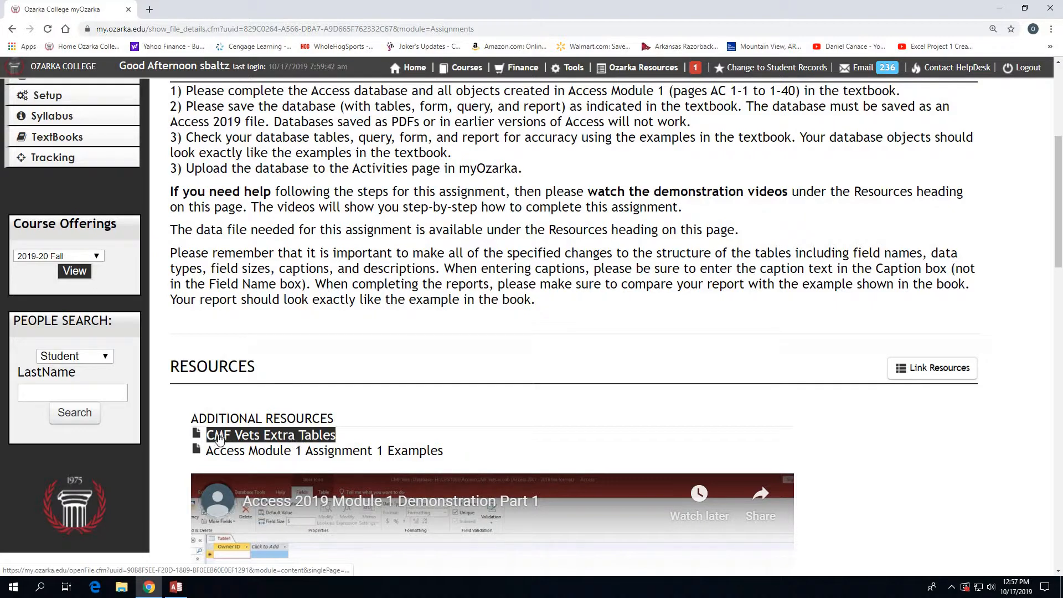
right_click(307, 438)
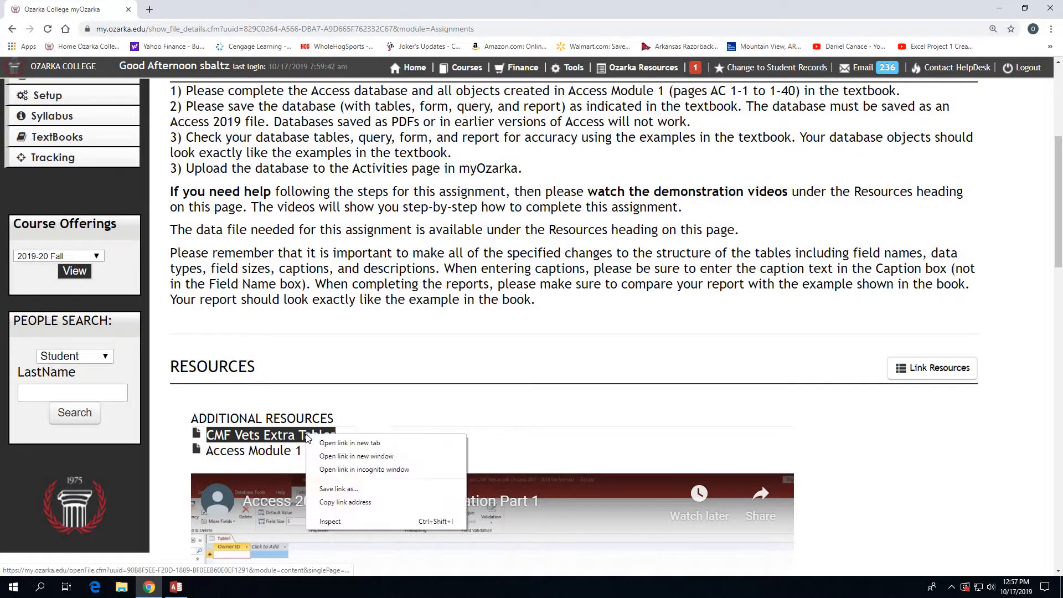
click(328, 489)
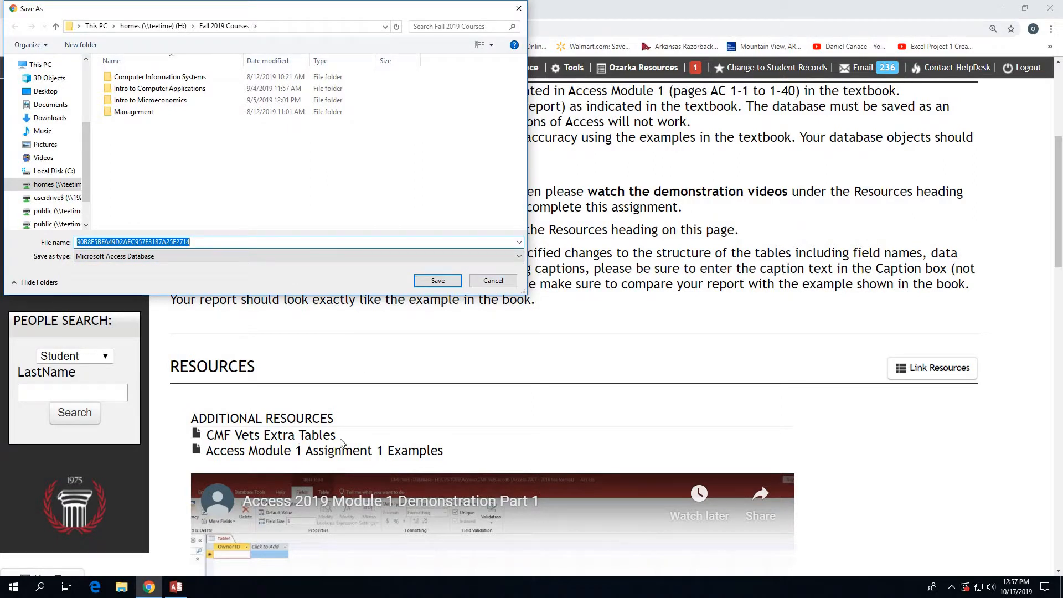
click(498, 280)
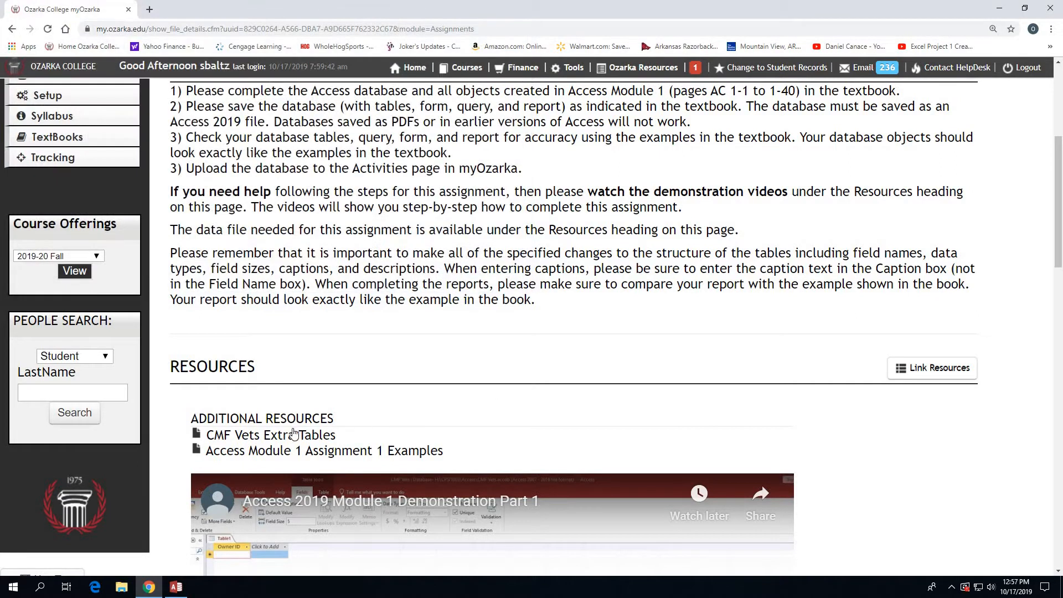
triple_click(293, 434)
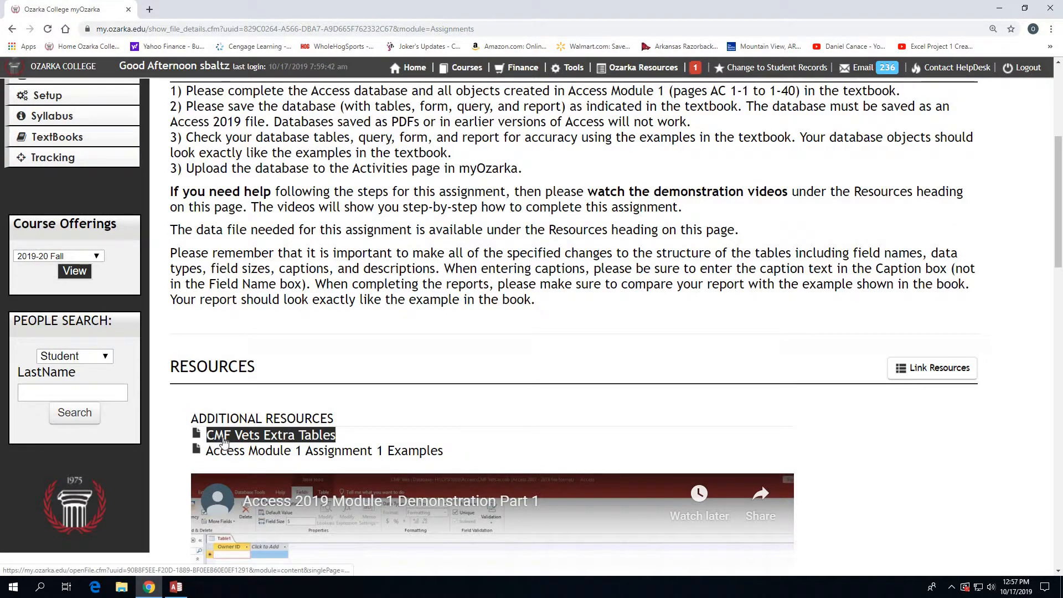
click(645, 412)
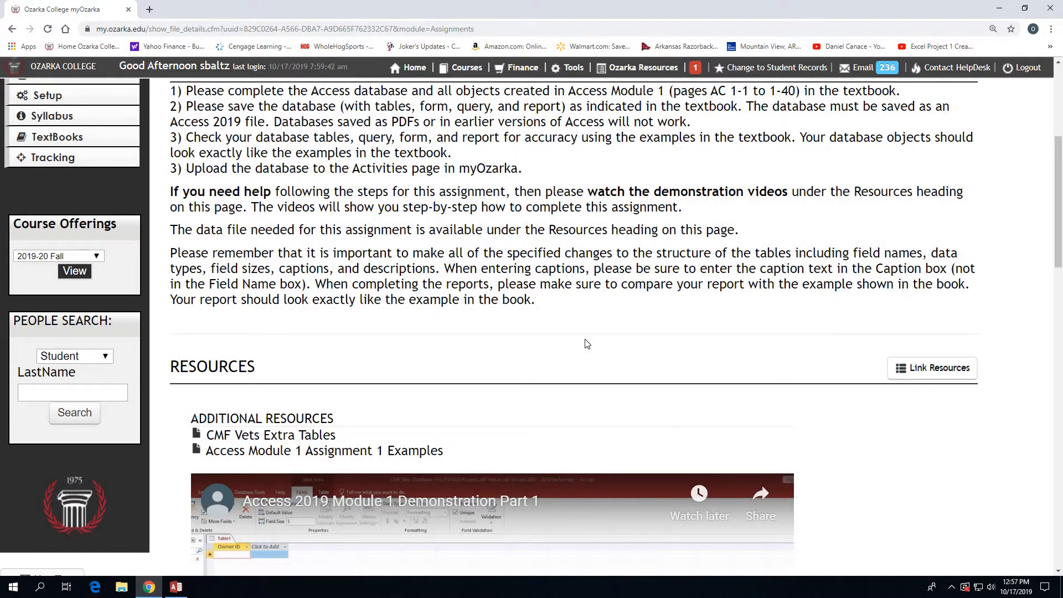
Step: Switch back to Access and start importing external data from an Access database
click(176, 587)
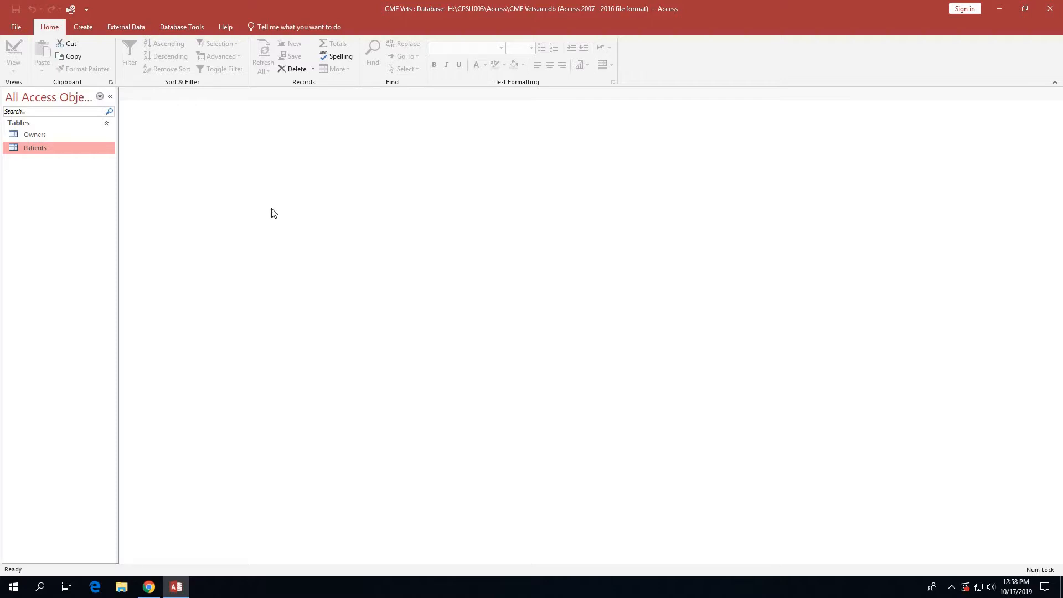
click(134, 27)
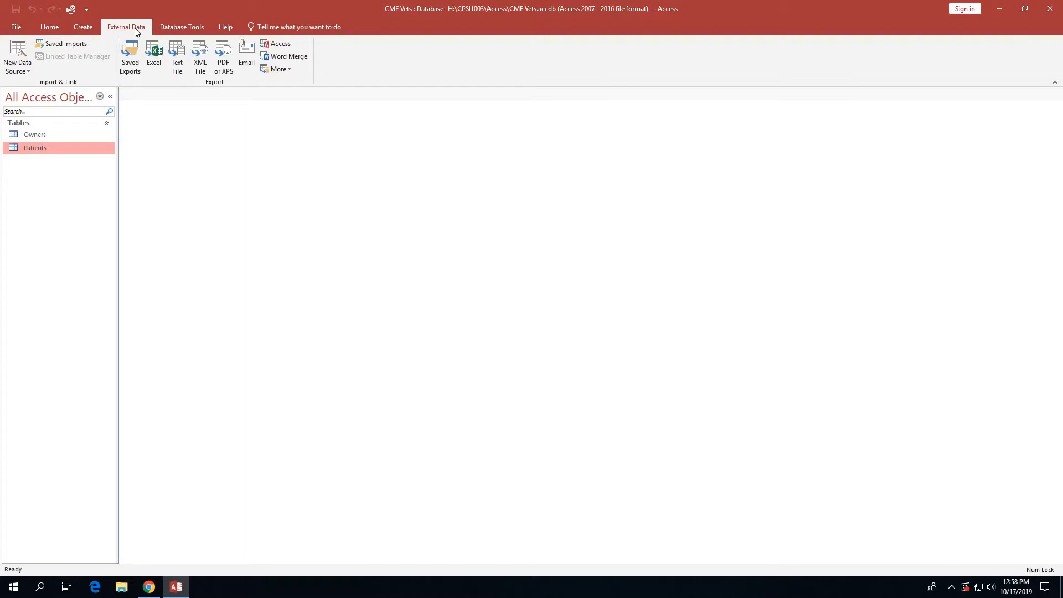
click(19, 58)
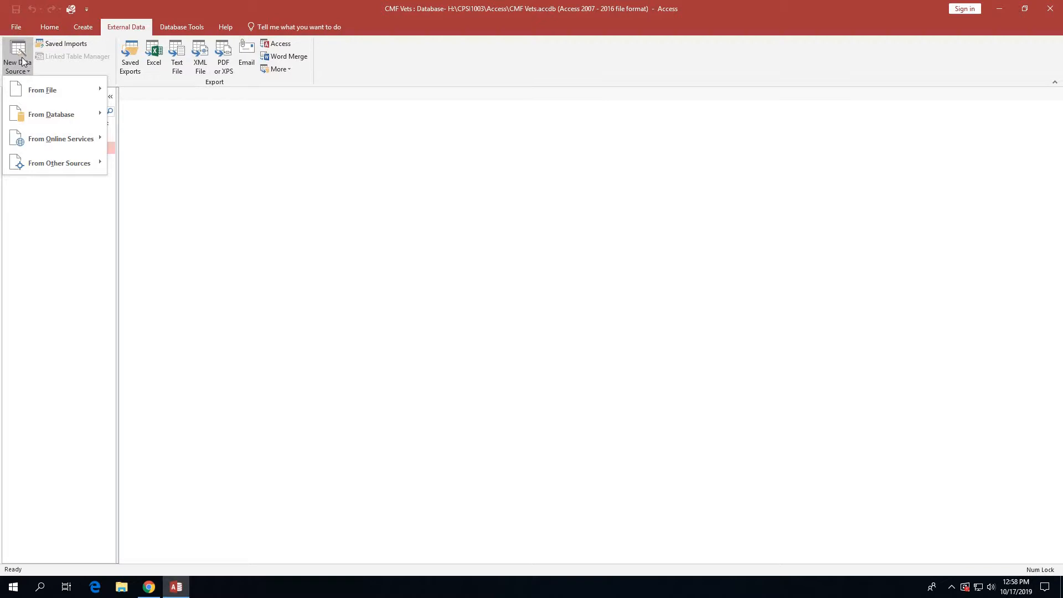
mouse_move(42, 116)
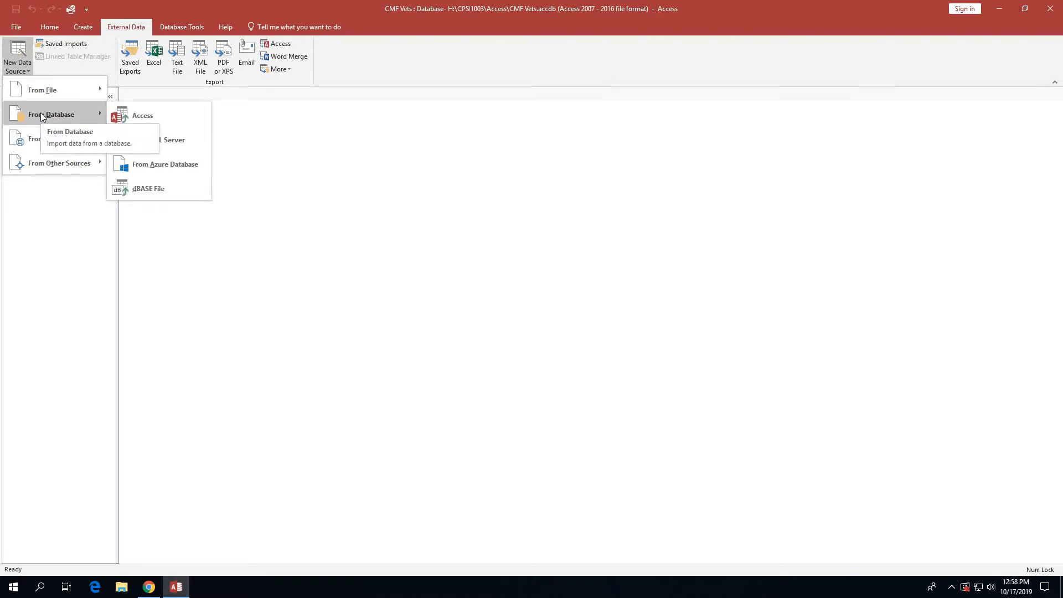
click(138, 115)
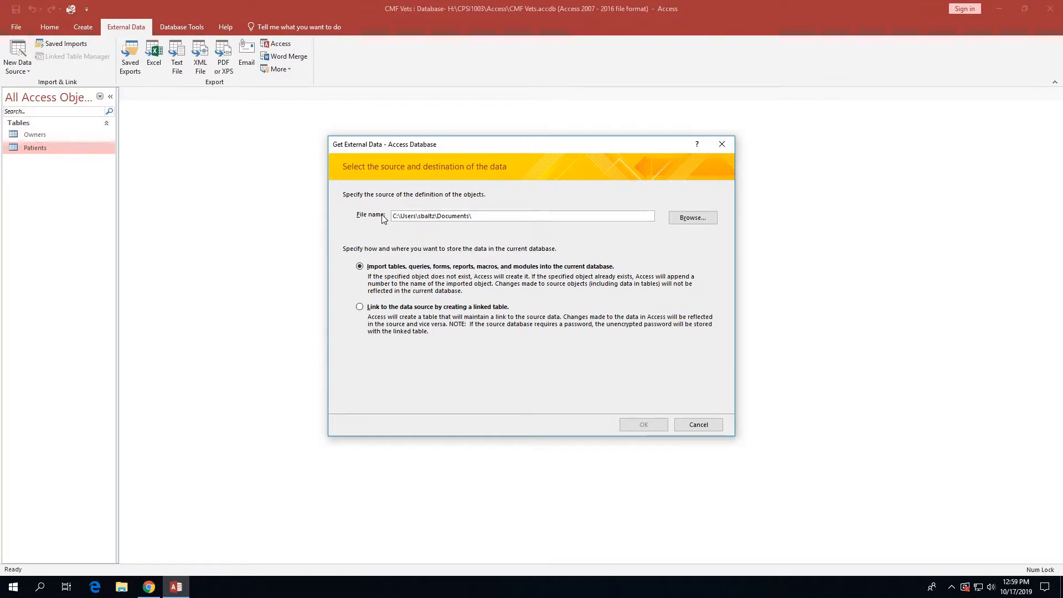
Step: Choose CMF Vets Extra Tables from CPSI1003\Computer Apps Data Files\Access Module 1 on the H: drive as the import source
click(698, 220)
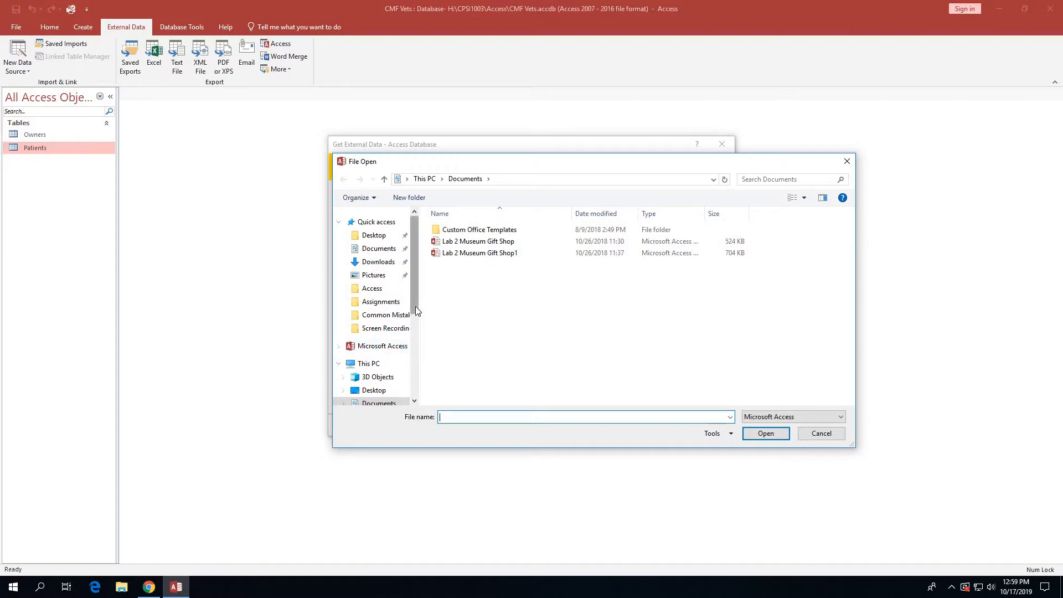
drag(415, 307, 416, 344)
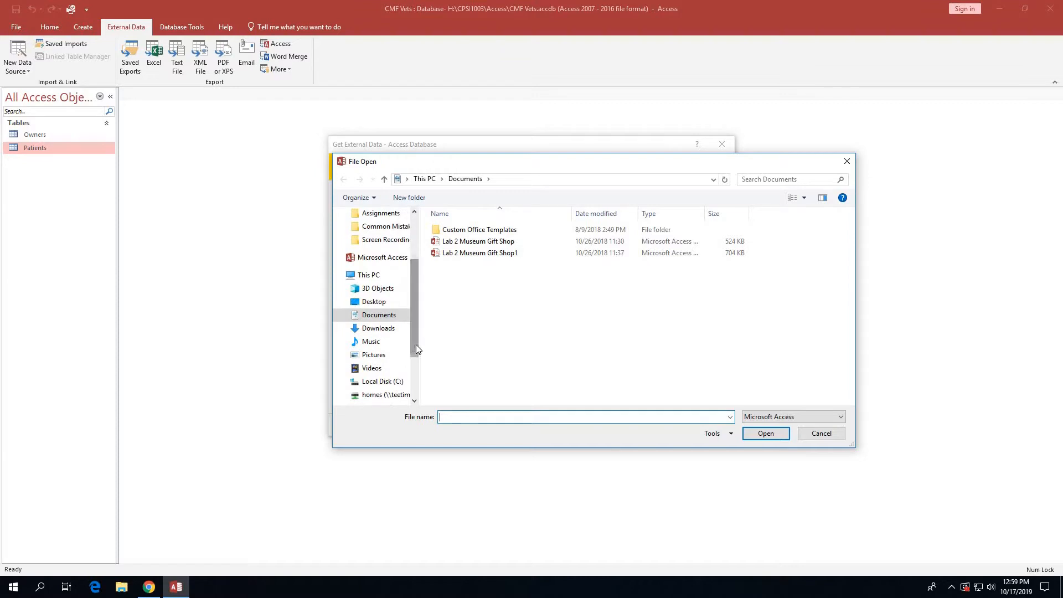
scroll(382, 377, down, 1)
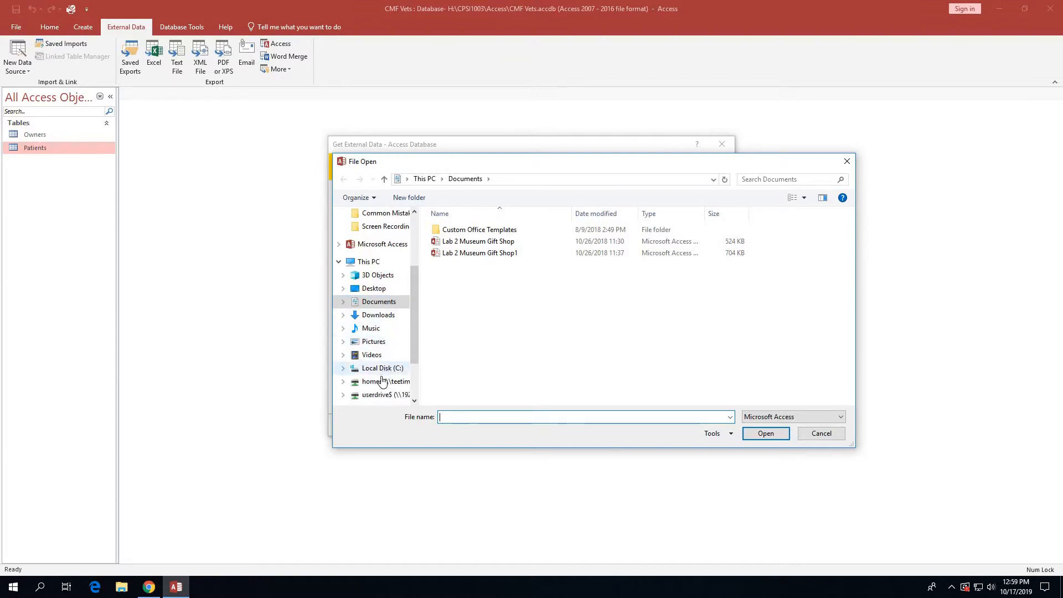
click(382, 381)
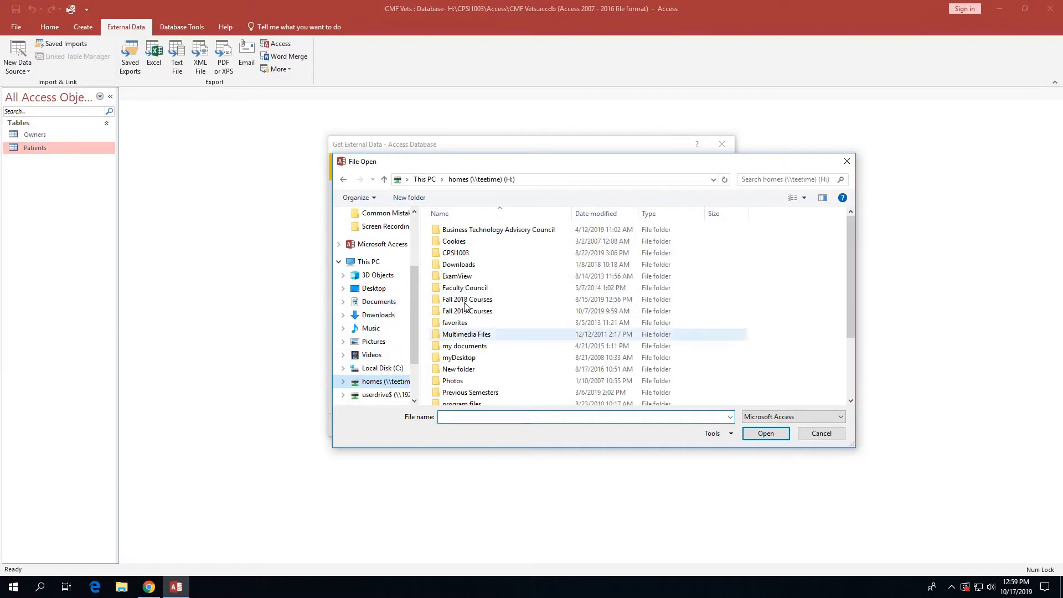
double_click(464, 253)
double_click(465, 242)
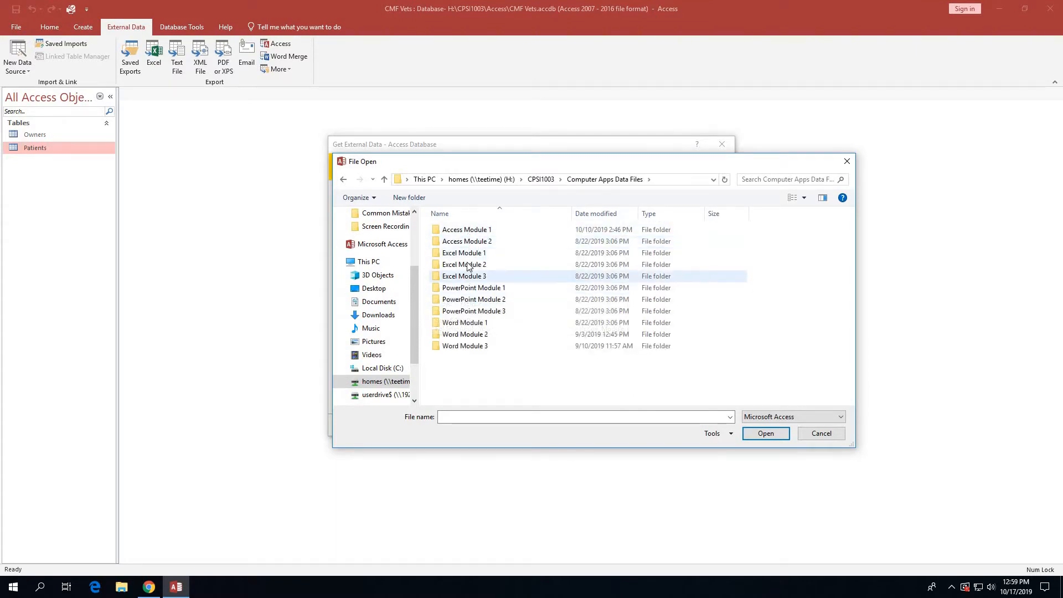
double_click(469, 232)
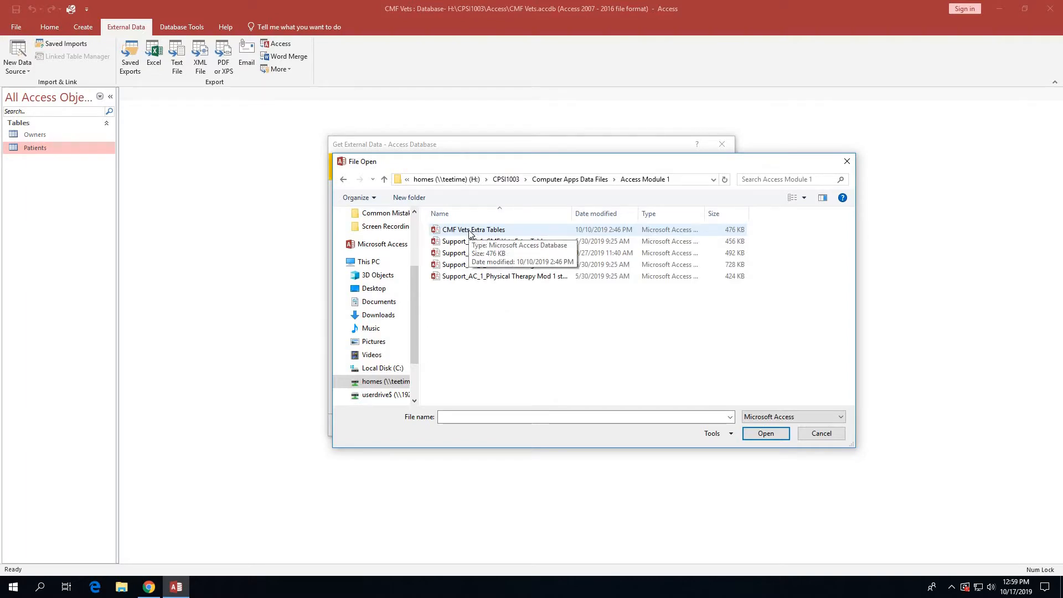
click(469, 230)
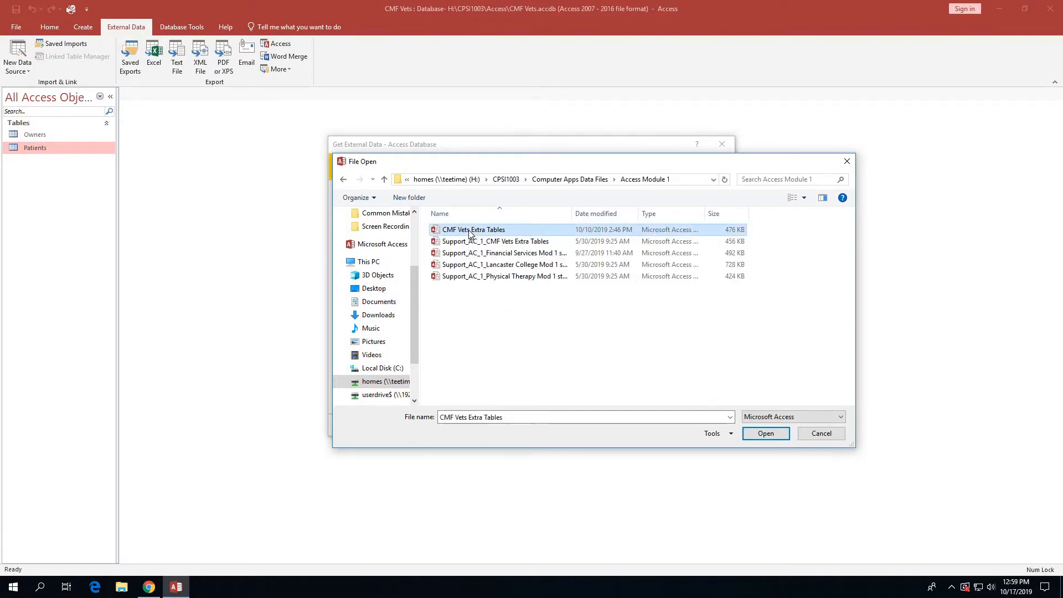
click(755, 435)
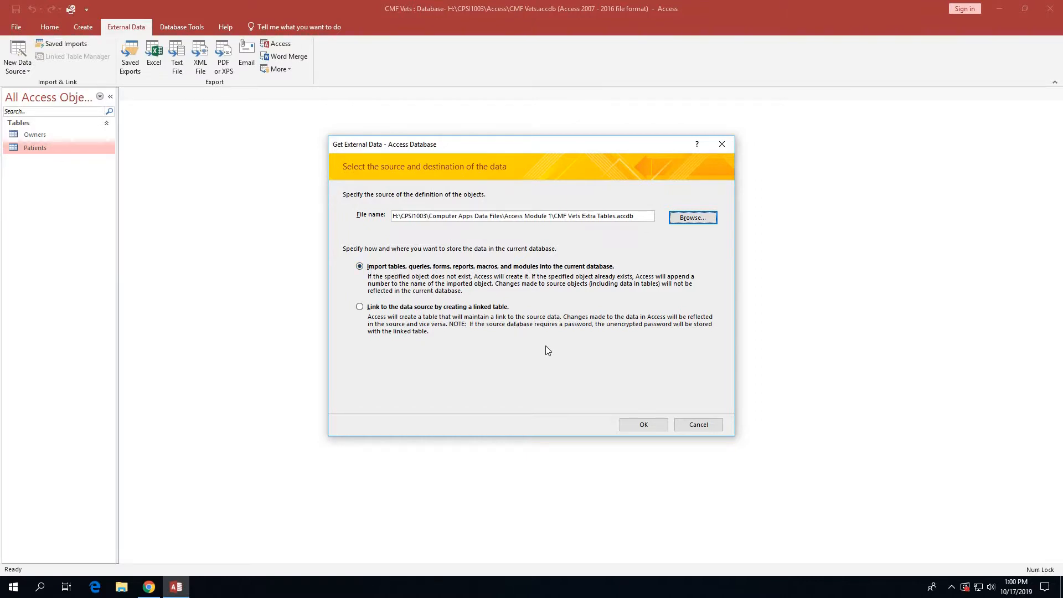
Step: Import the Appointments, Treatment Cost and Veterinarians tables into the current database without saving the import steps
click(634, 425)
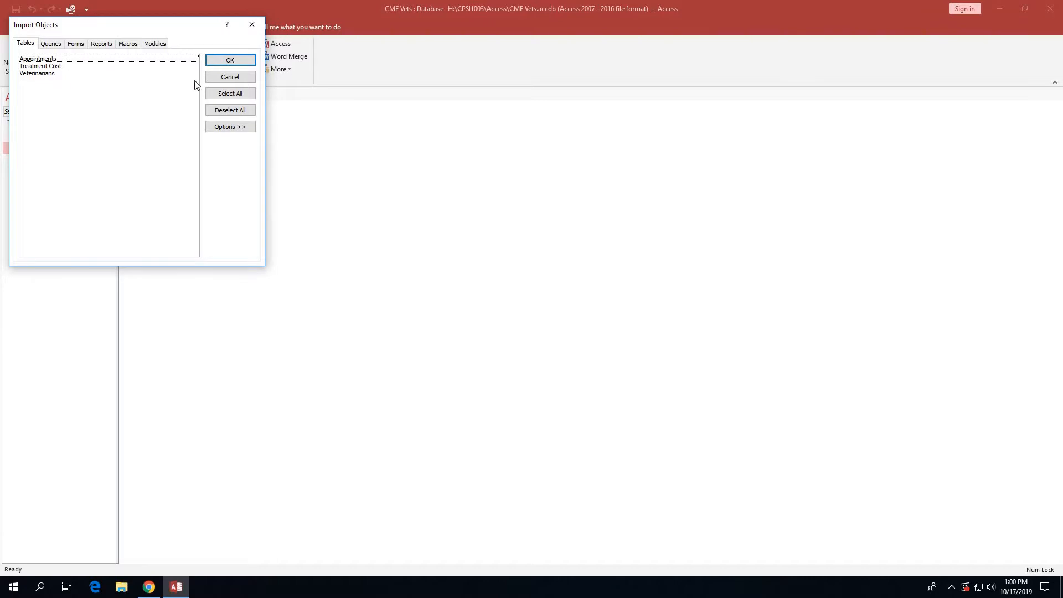
click(232, 97)
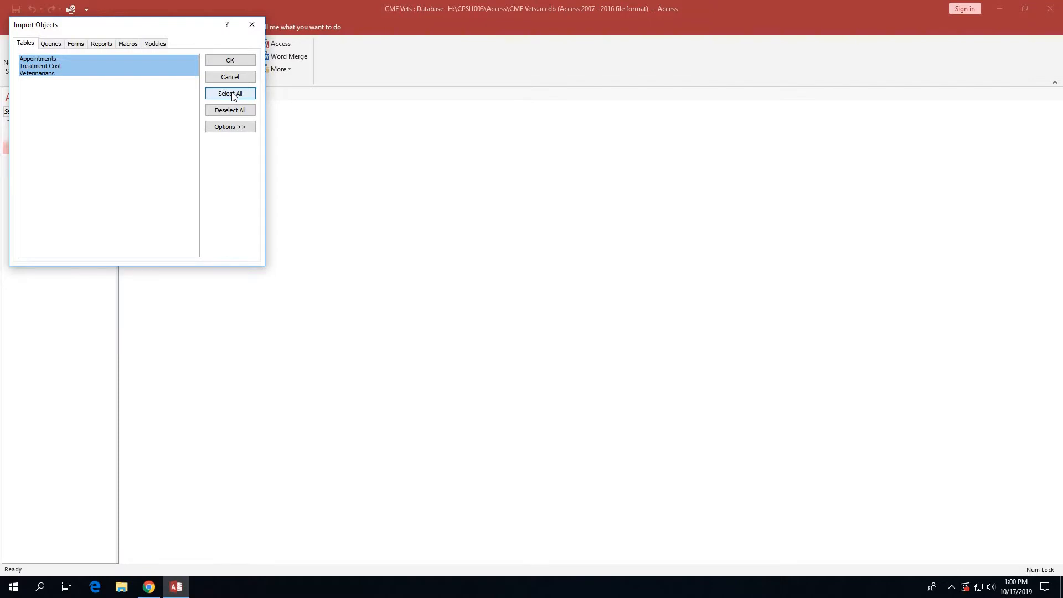
click(227, 61)
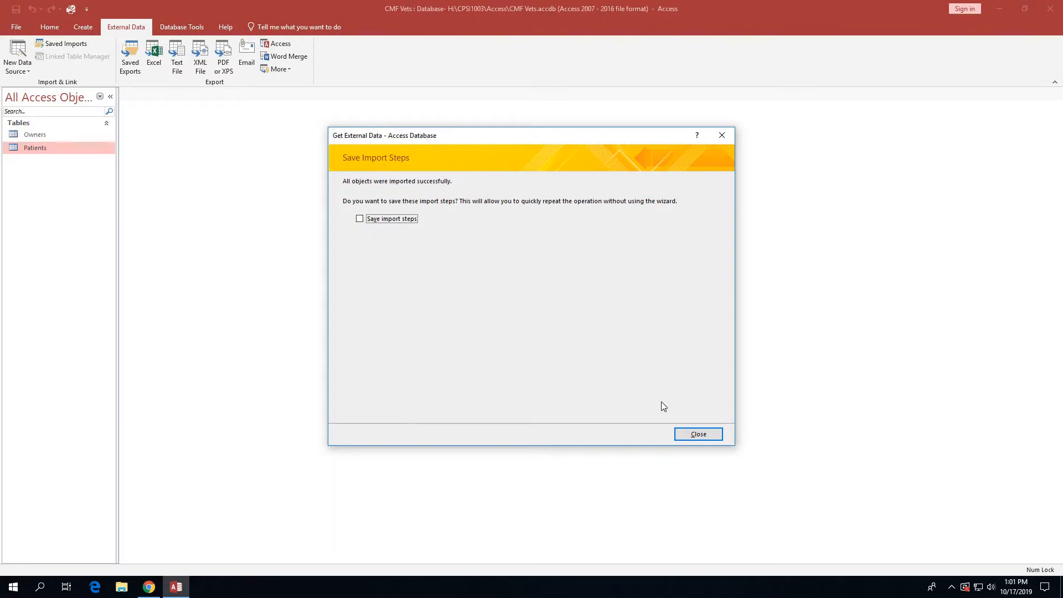
click(702, 434)
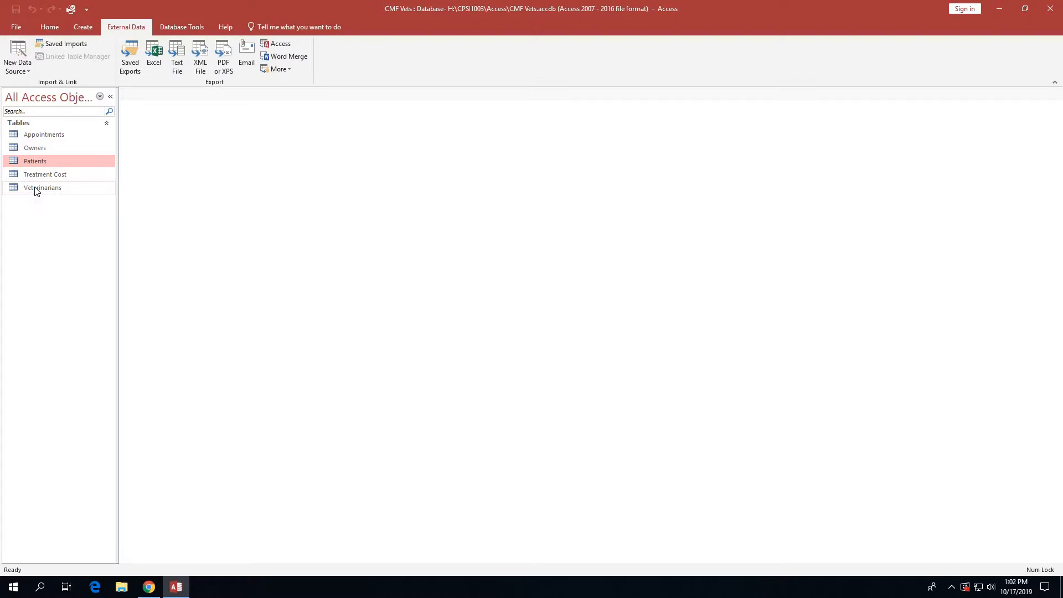
Step: Open the imported Treatment Cost table to examine its records, and close it
double_click(48, 175)
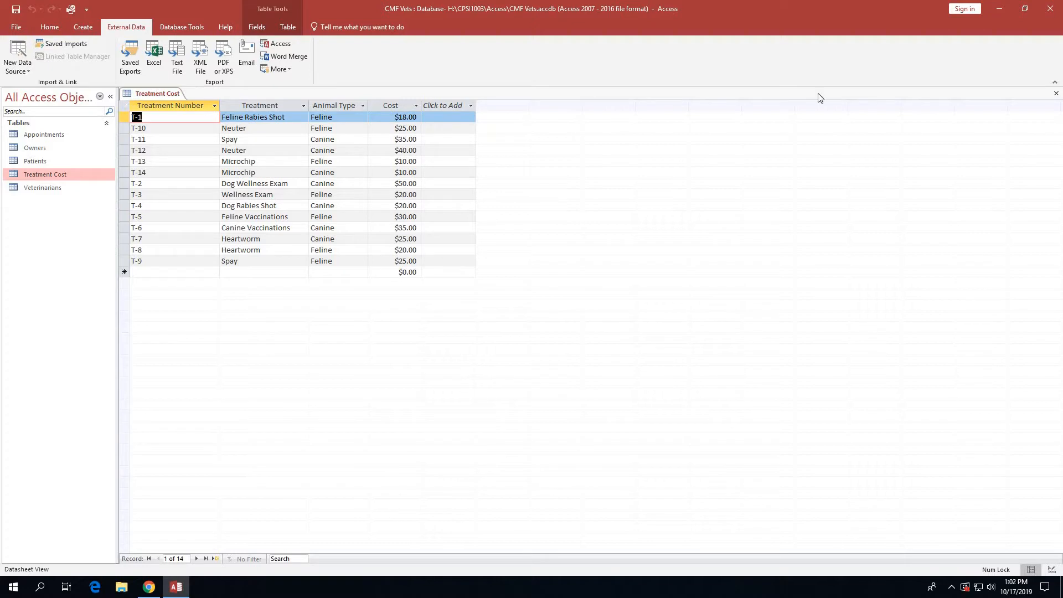
click(1056, 95)
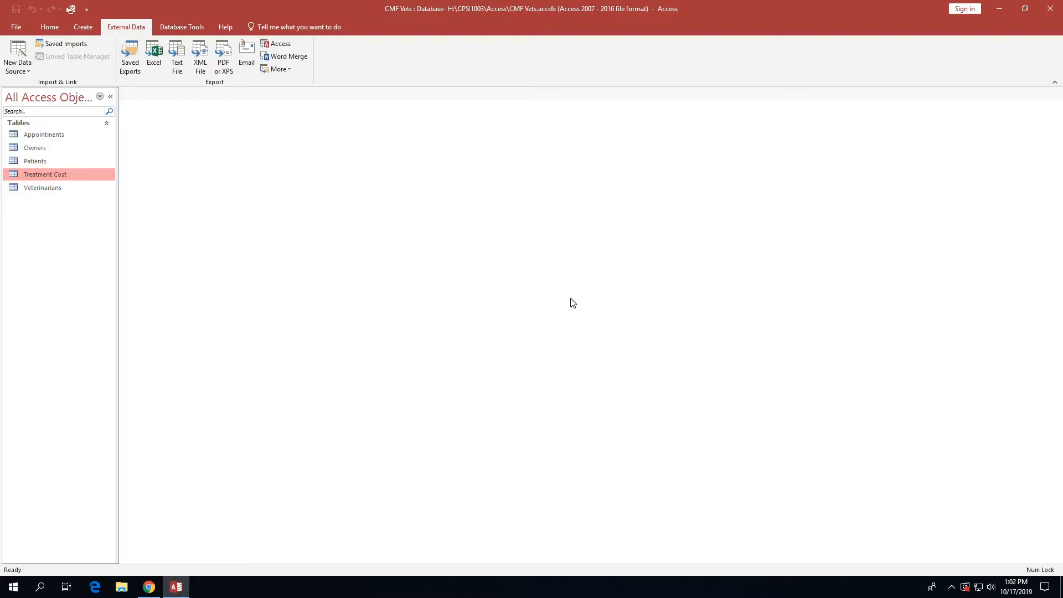
Step: Collapse the Navigation Pane and expand it again
click(110, 97)
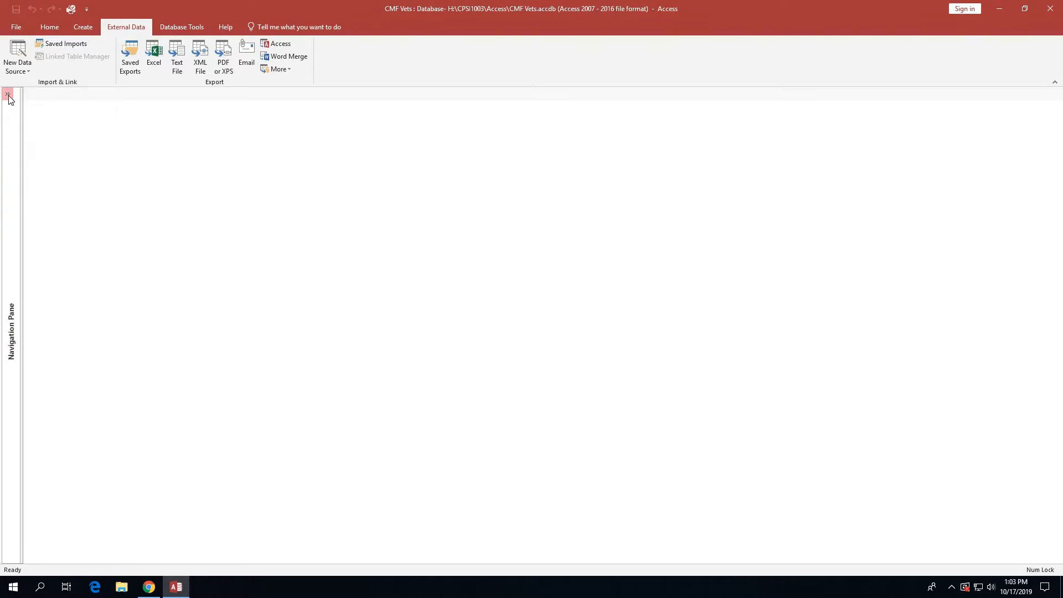
click(8, 95)
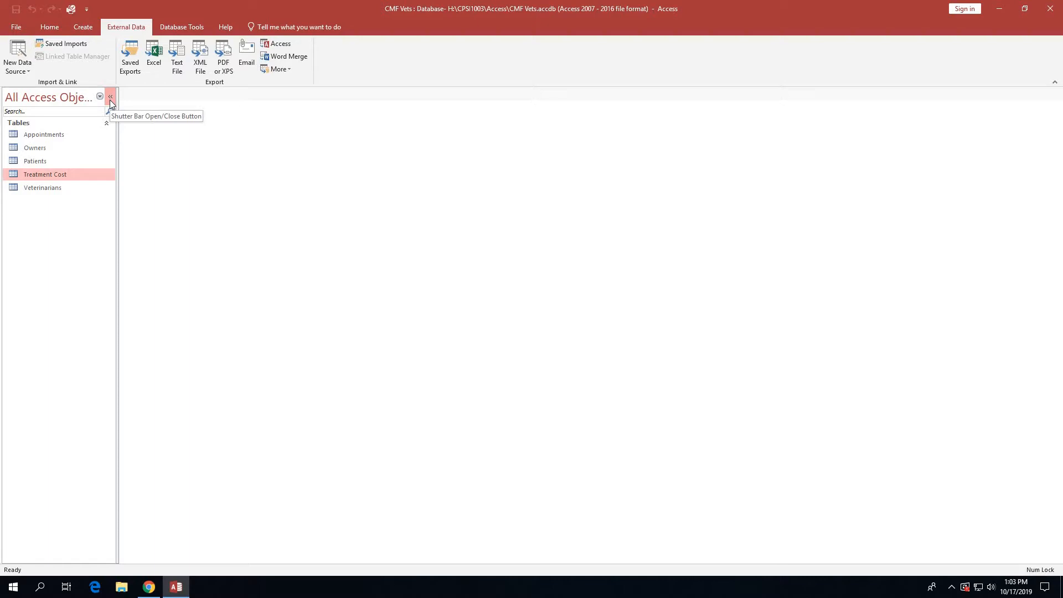
Step: Start the Simple Query Wizard for the Owners table, allowing the wizard file flagged by the security notice to open
click(39, 149)
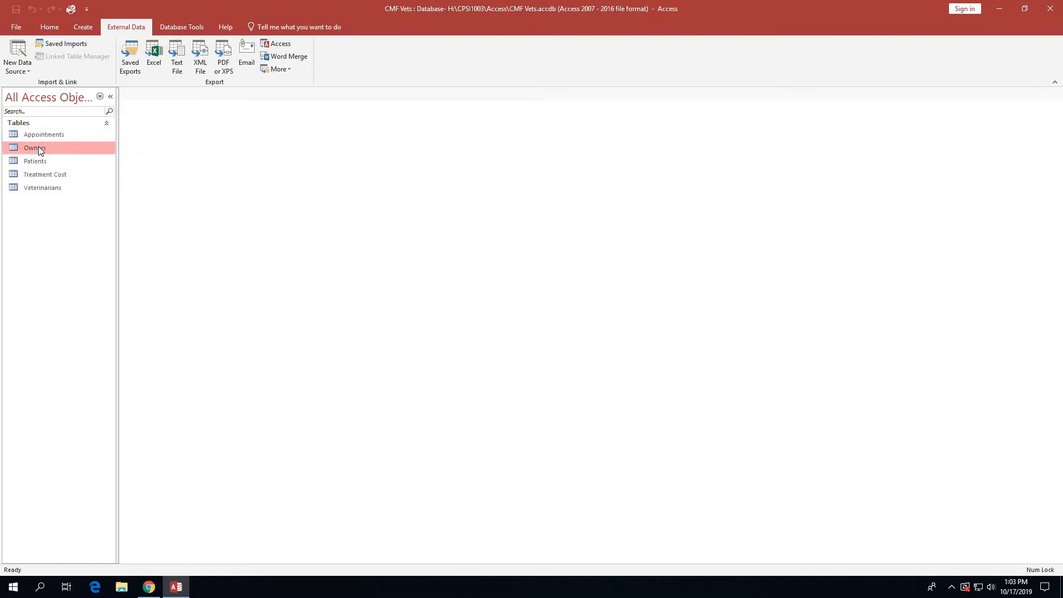
click(80, 27)
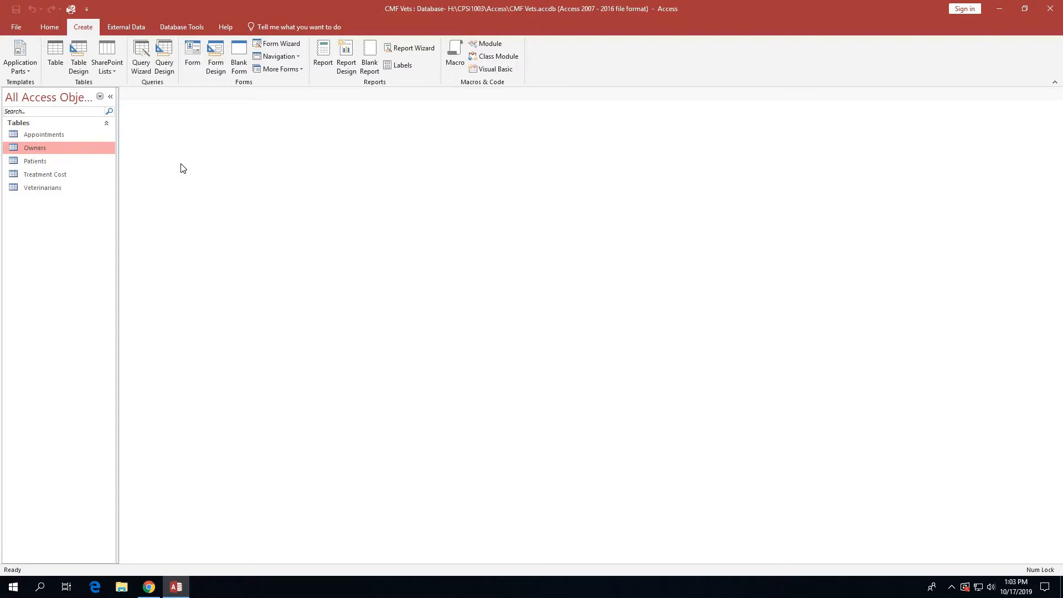
click(143, 58)
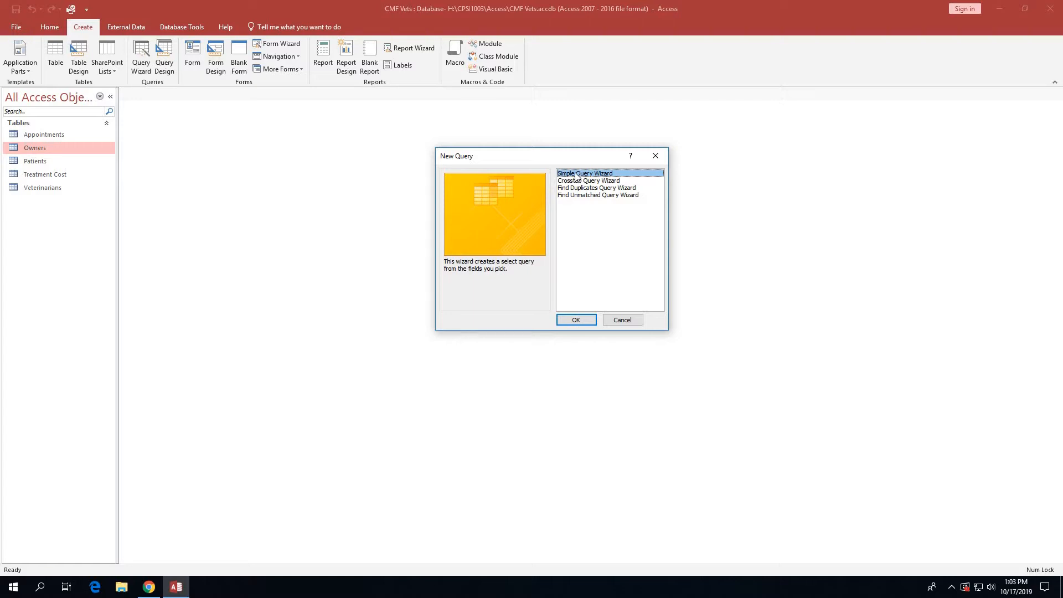
click(575, 321)
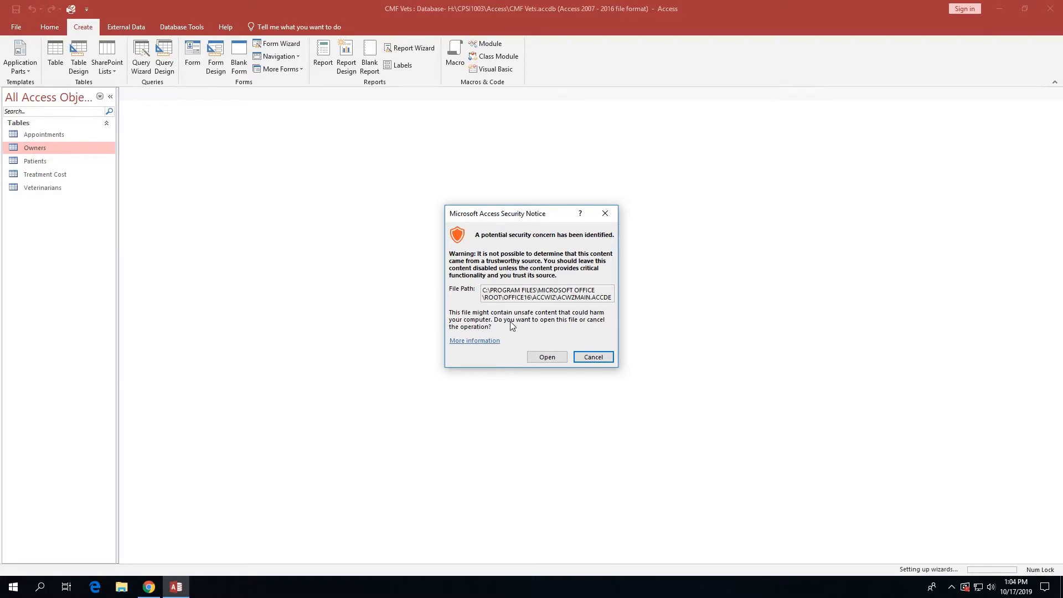
click(536, 359)
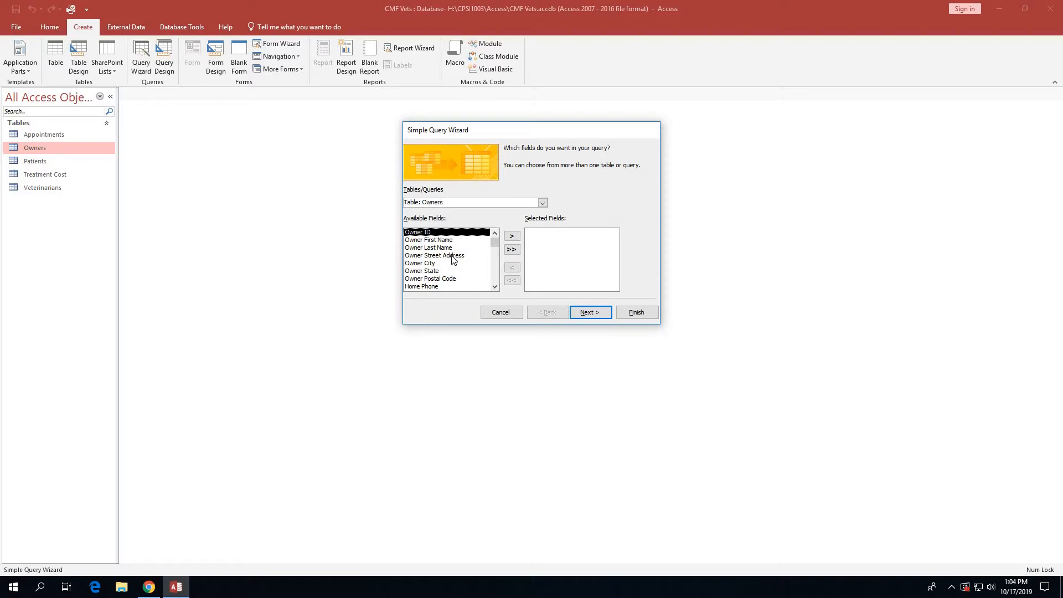
Step: Add the Owner First Name, Last Name, Street Address, City, State and Postal Code fields to the query
click(443, 240)
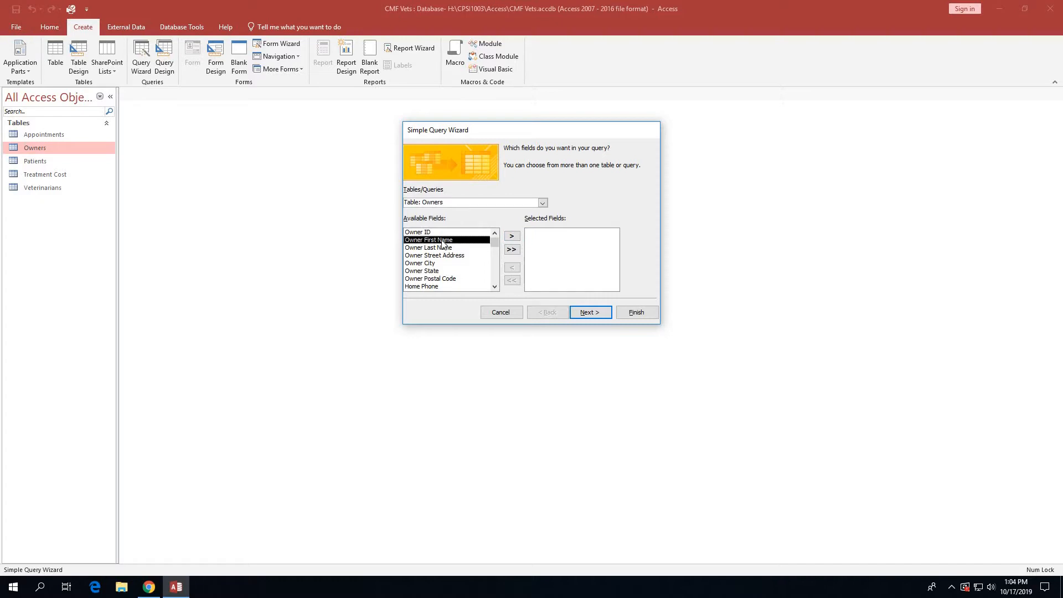
click(511, 237)
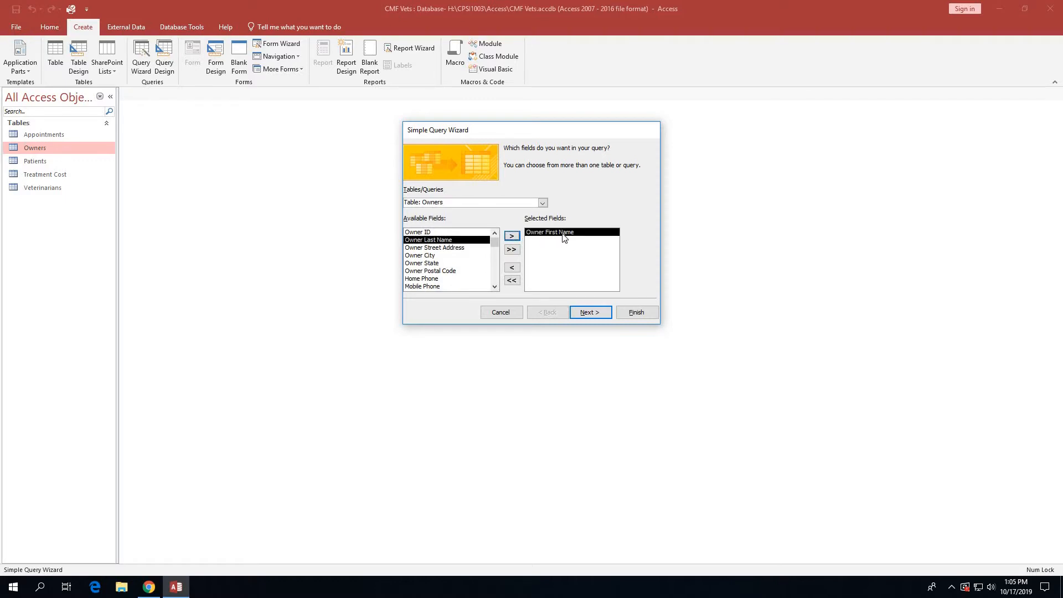
click(512, 238)
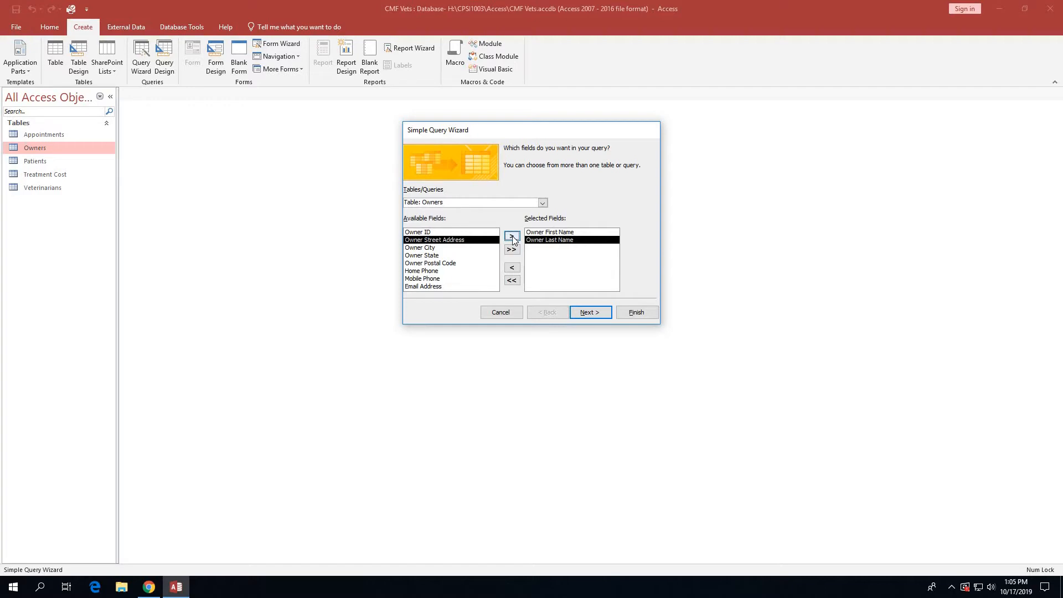
click(513, 238)
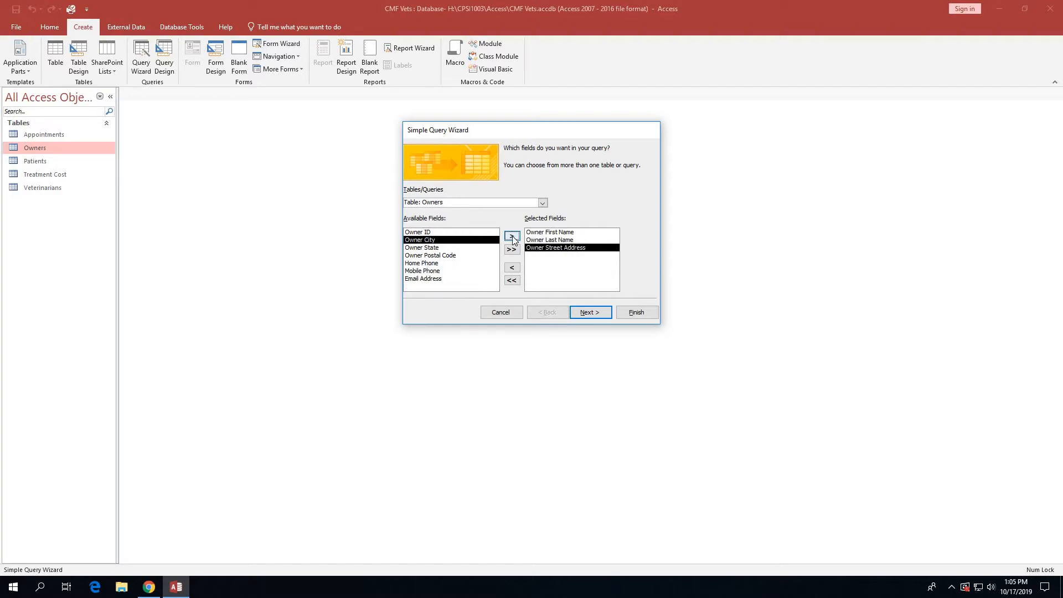
click(512, 238)
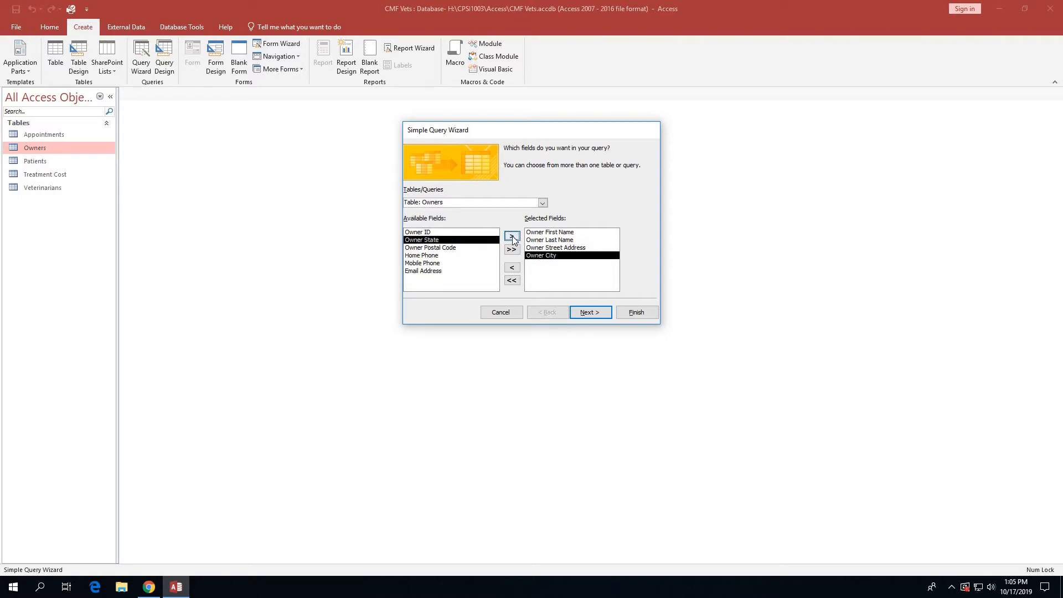
click(512, 238)
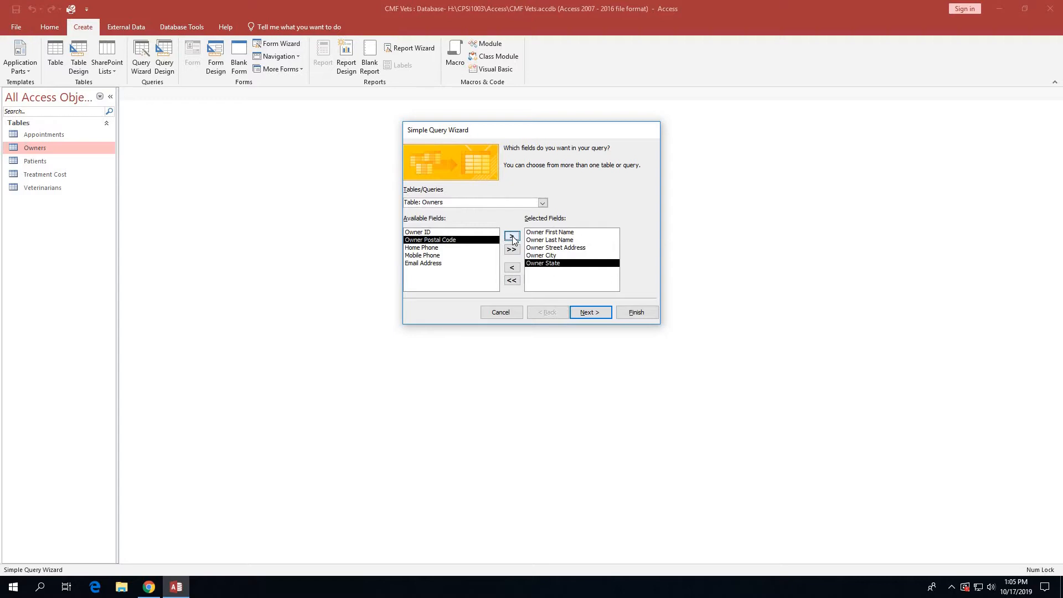
click(512, 238)
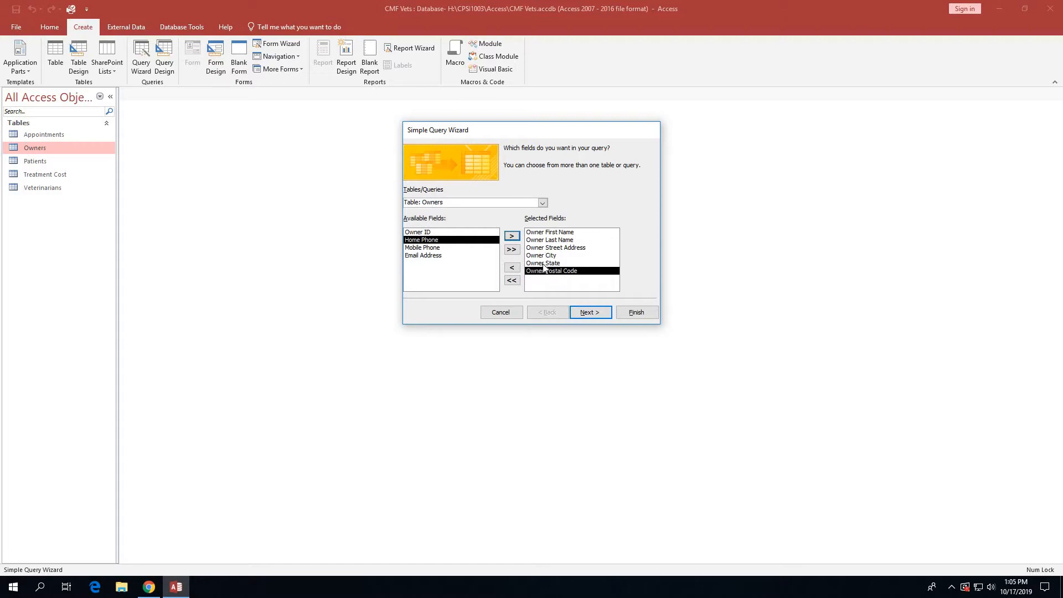
Step: Finish the query with the title Owners Query, opening it to view its information, and close its datasheet
click(588, 312)
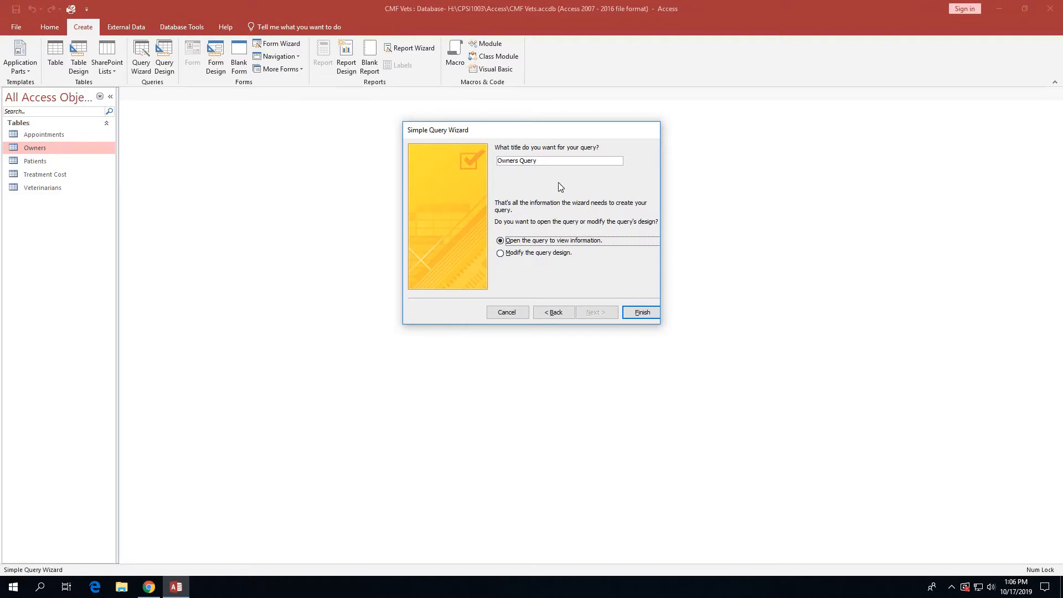
click(639, 313)
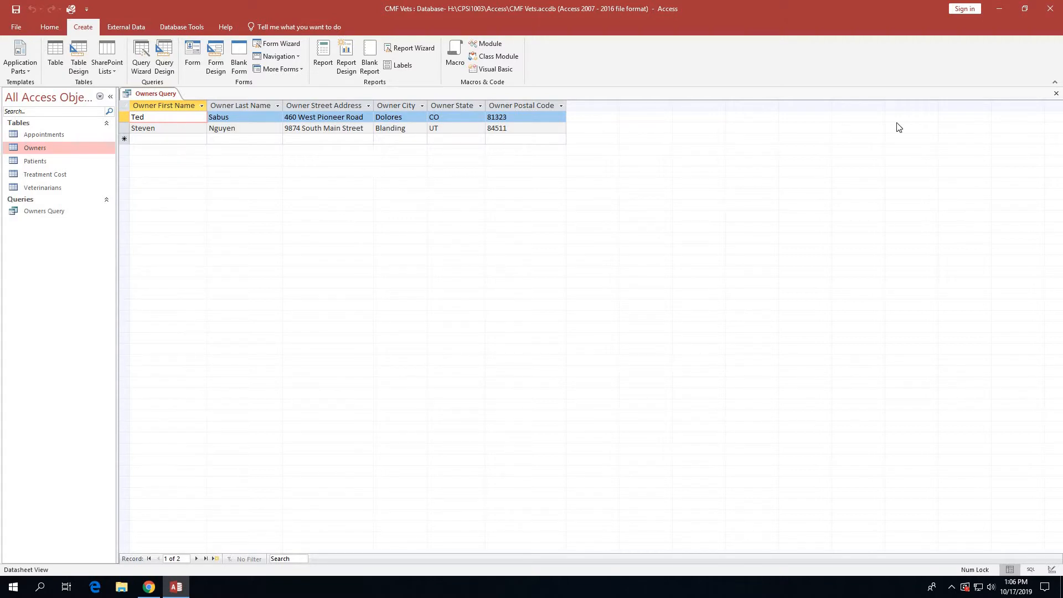
click(1057, 97)
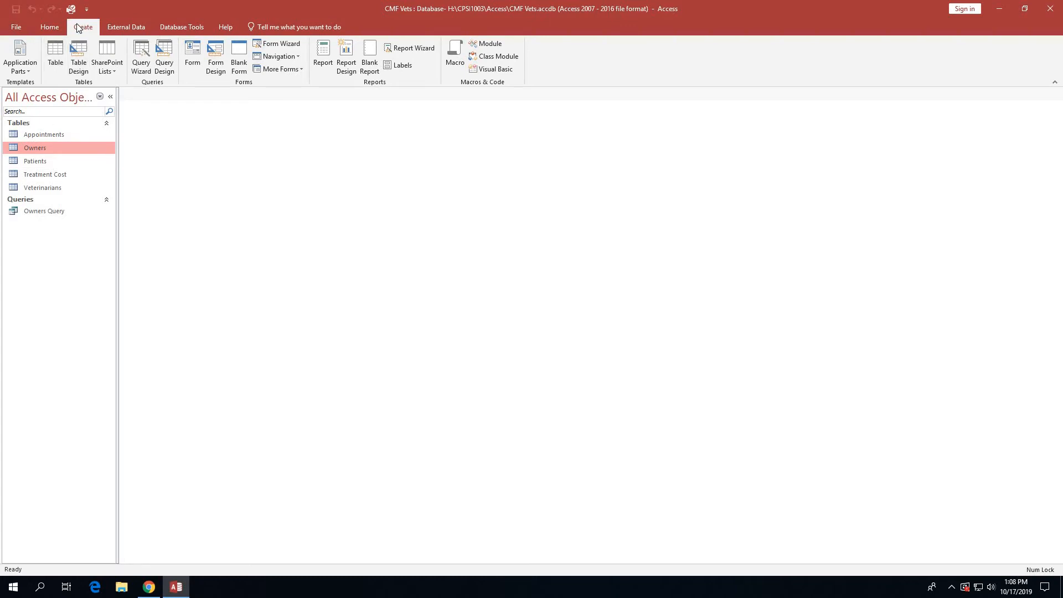
Step: Create a form from the Owners table and browse back and forth through its records
click(191, 64)
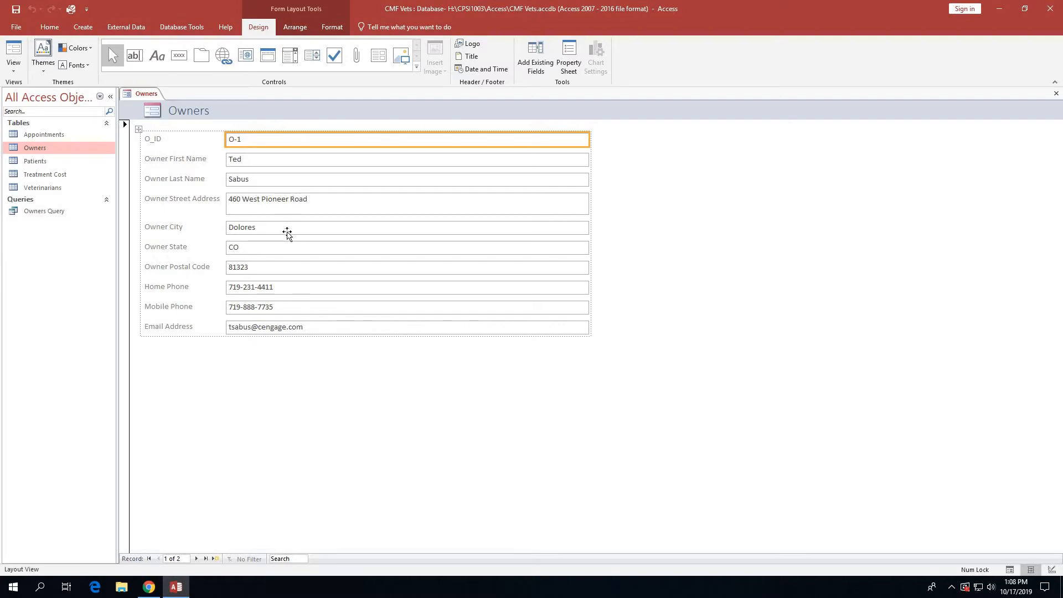
click(196, 559)
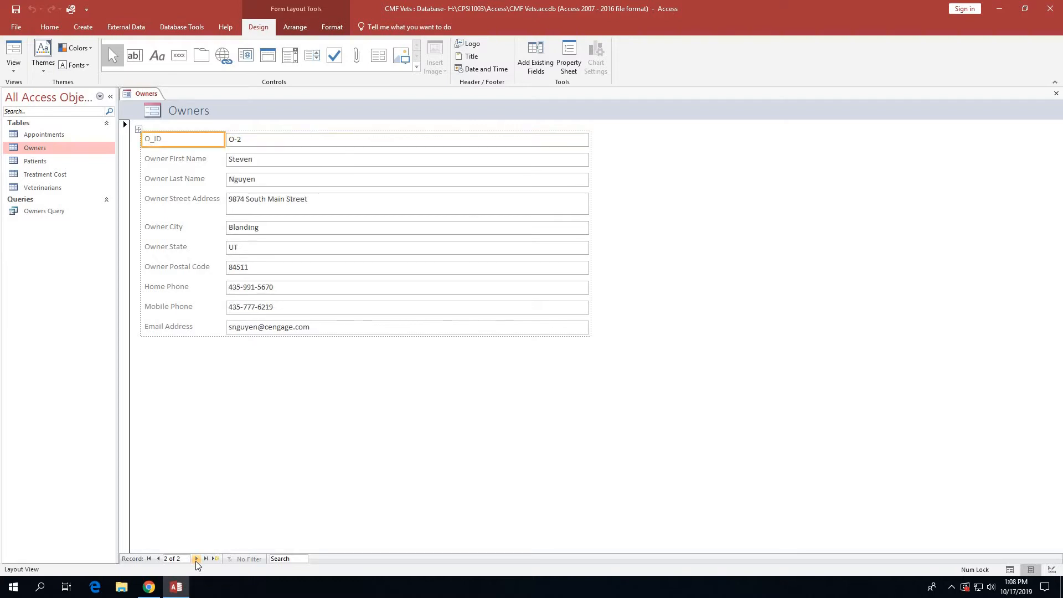
click(158, 558)
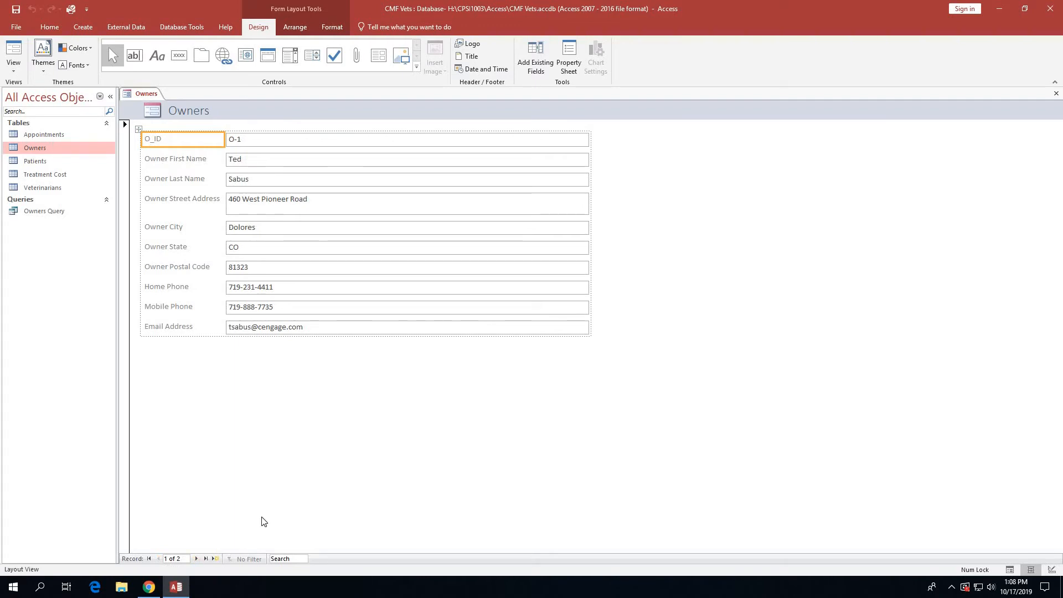
click(197, 559)
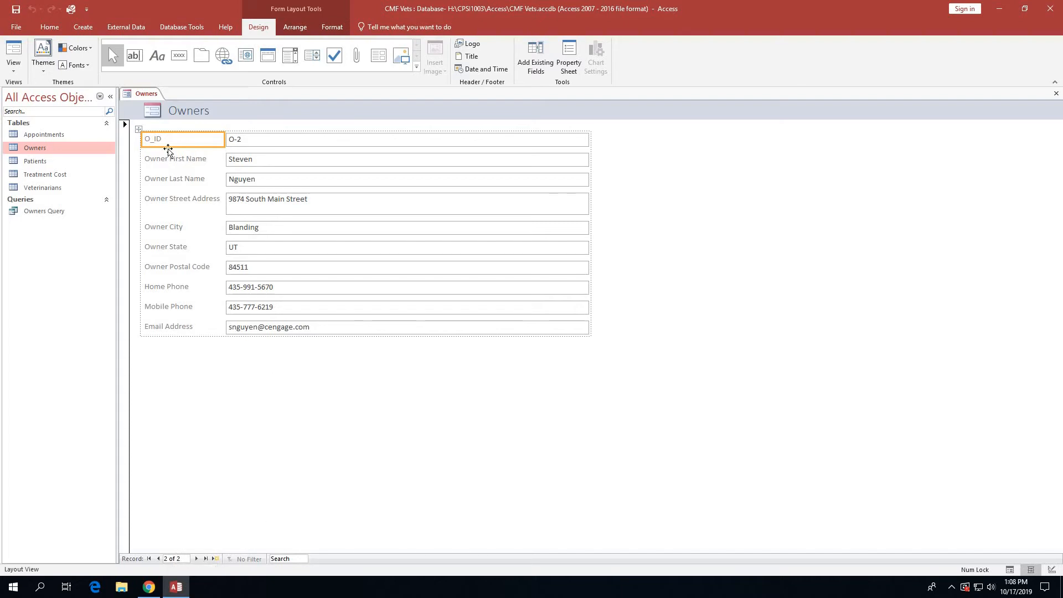
Step: Save the new form as Owners Form and close it
click(15, 10)
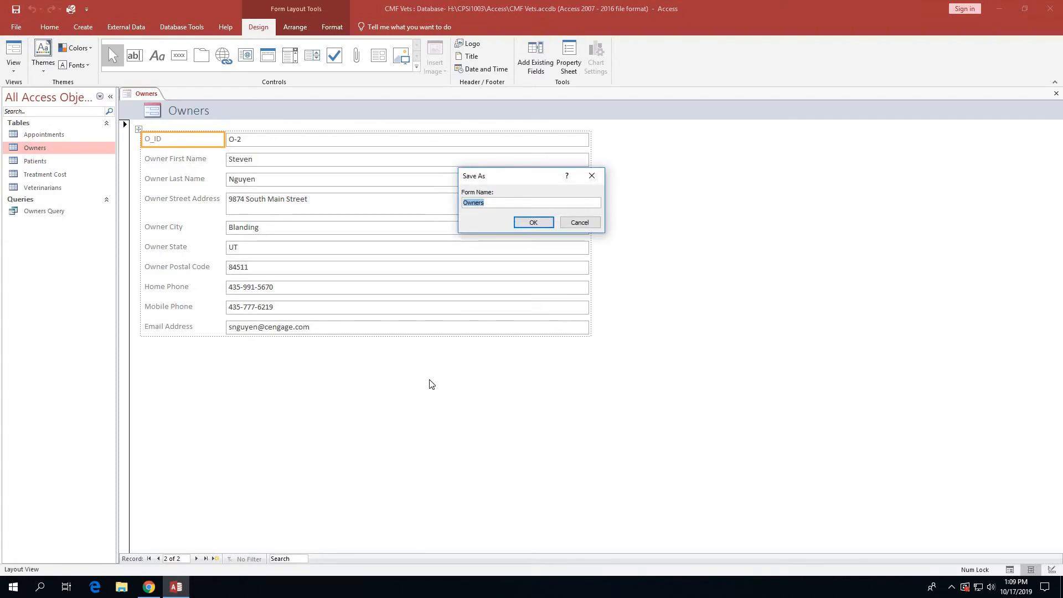
click(500, 202)
text(orm)
click(538, 222)
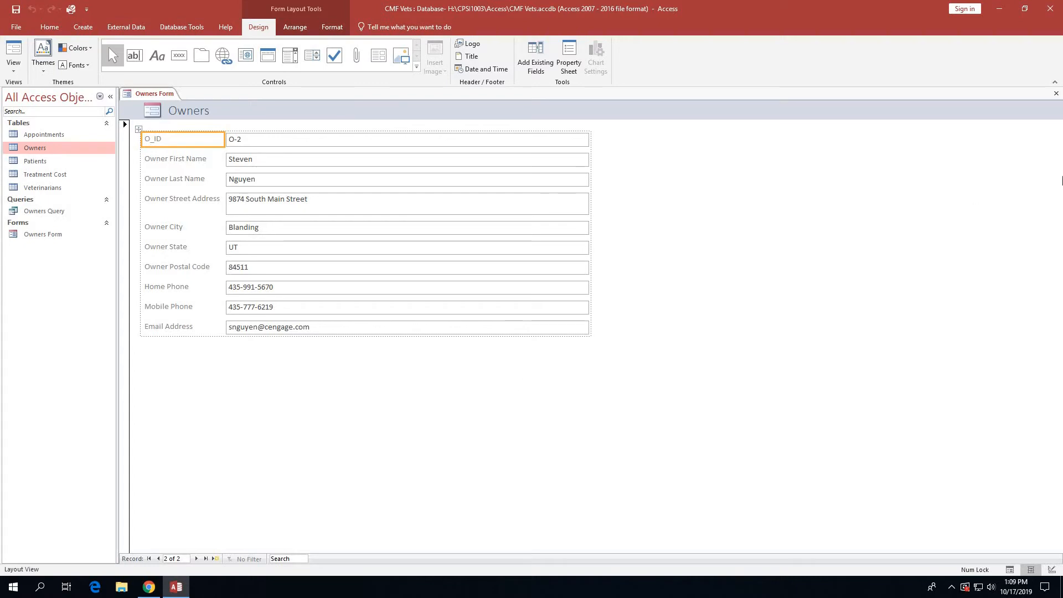
click(1056, 94)
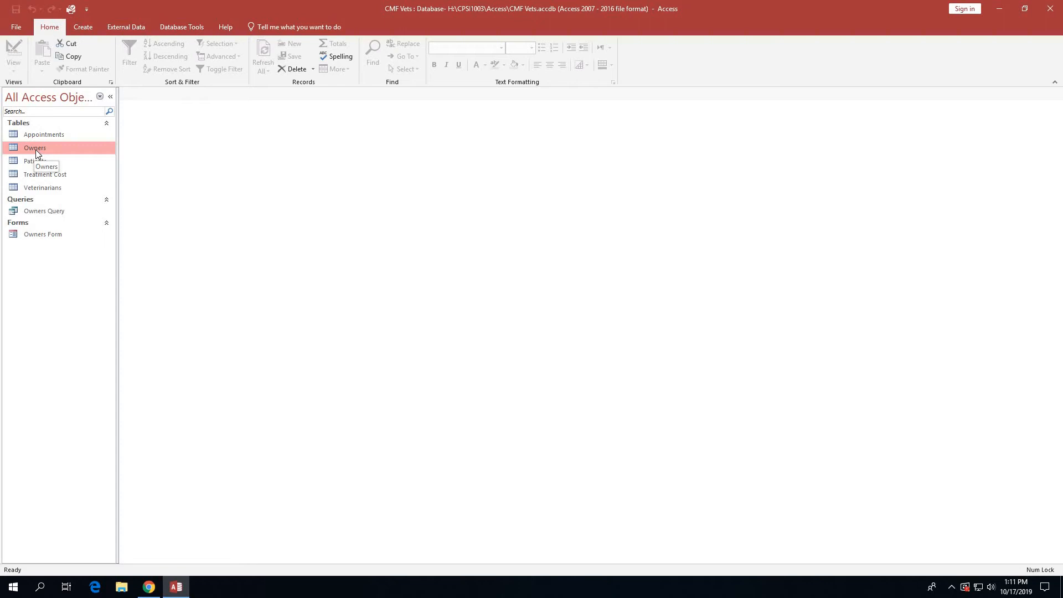
Step: Start a Report Wizard report on the Owners table with the Owner First Name, Last Name, Street Address, City and State fields
click(85, 28)
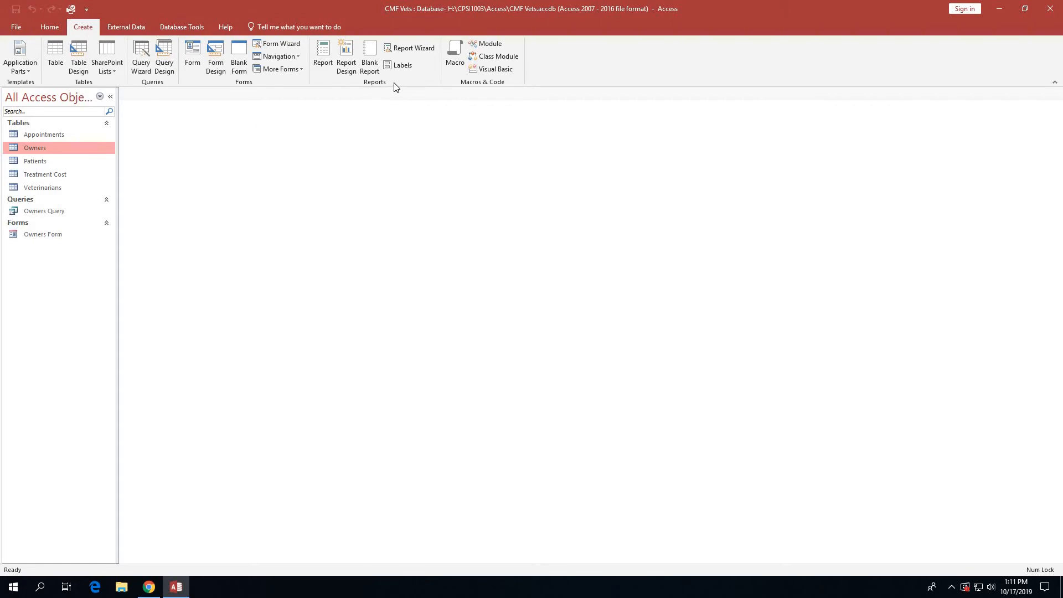
click(413, 48)
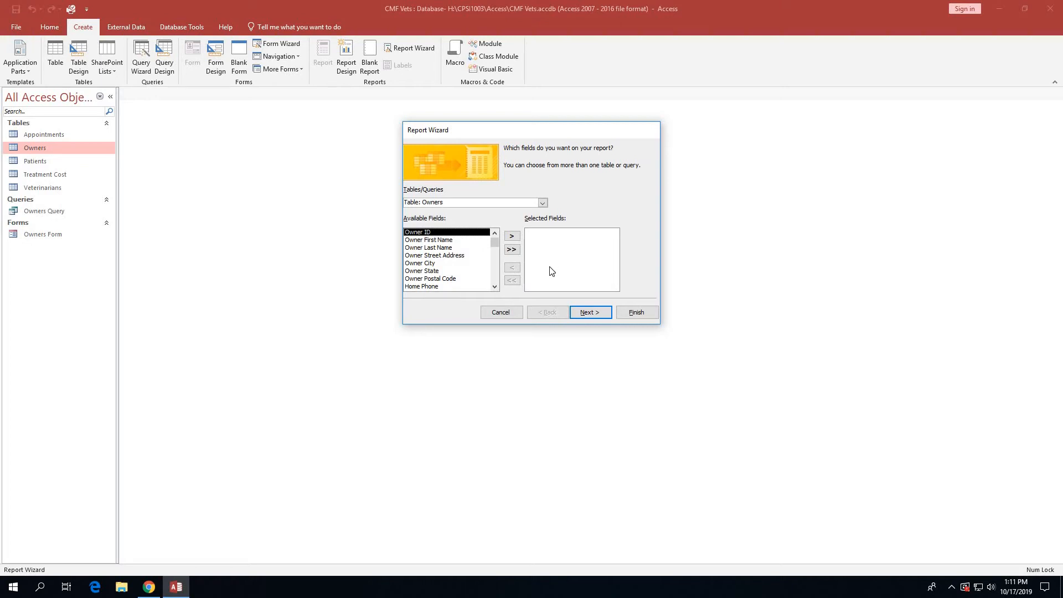
click(450, 241)
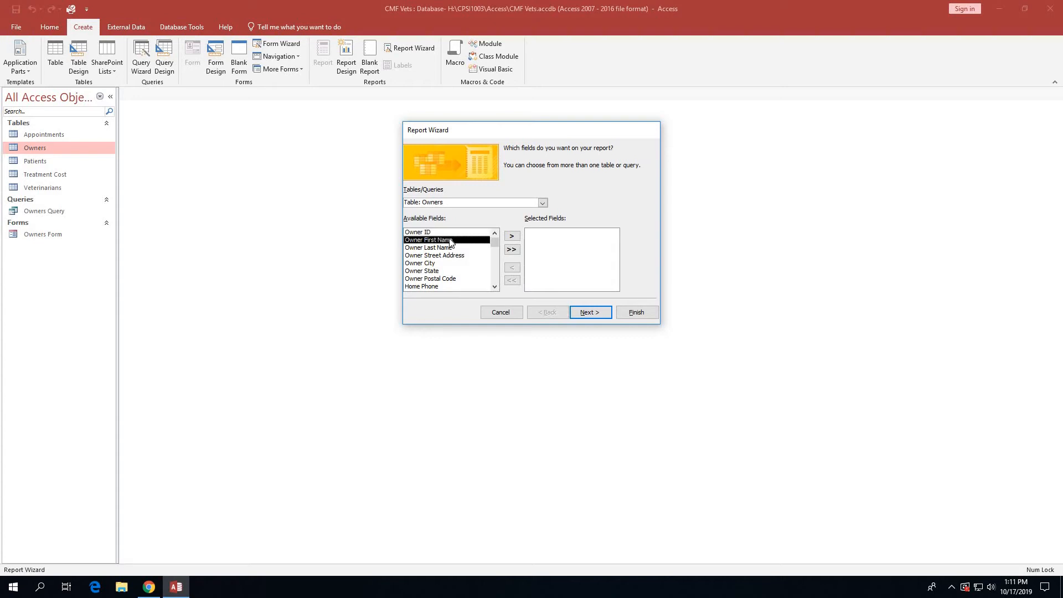
click(511, 236)
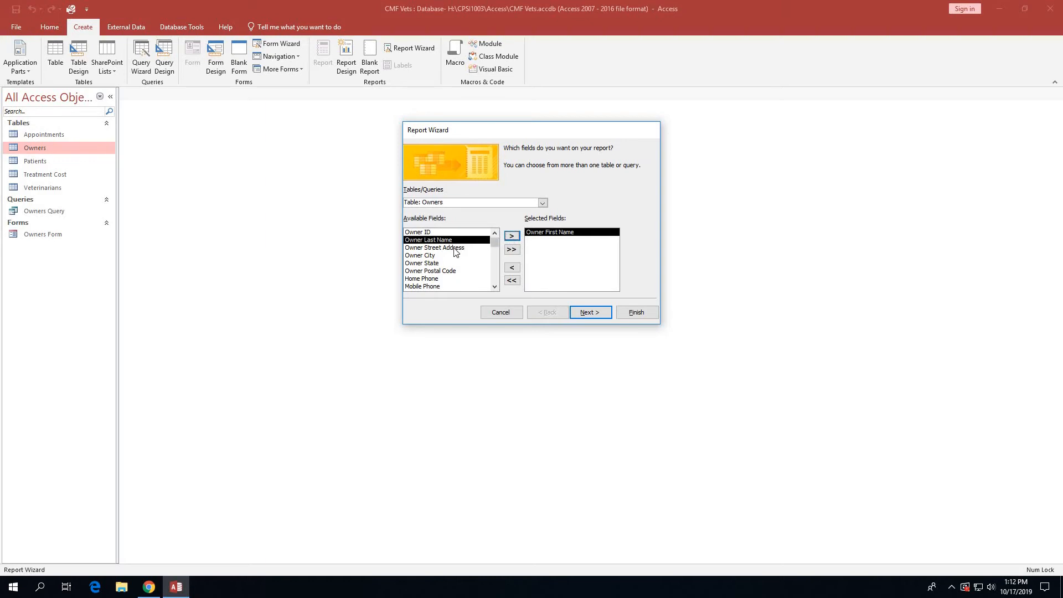
click(512, 237)
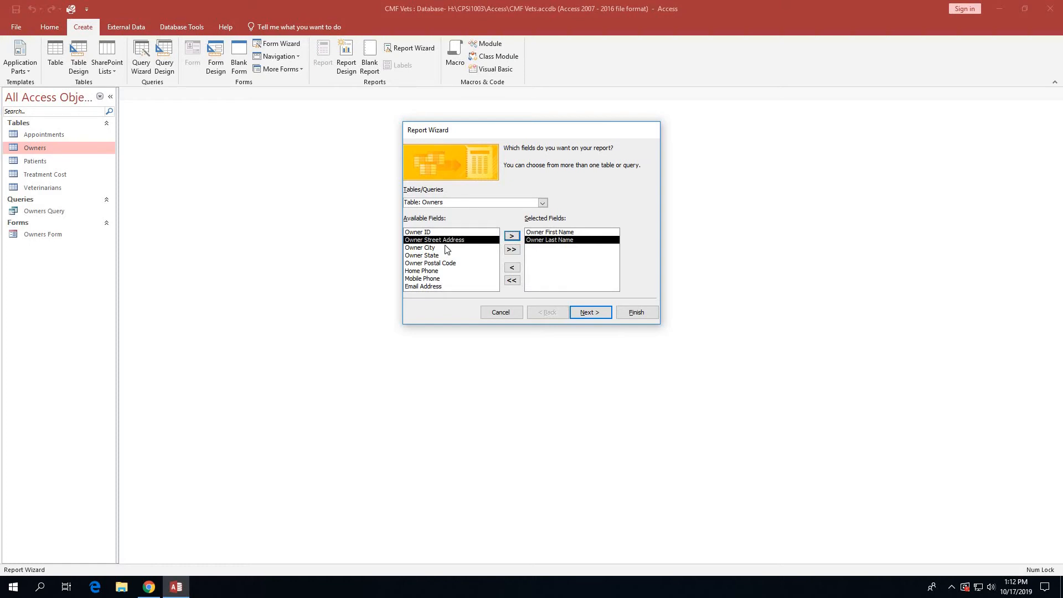
click(512, 237)
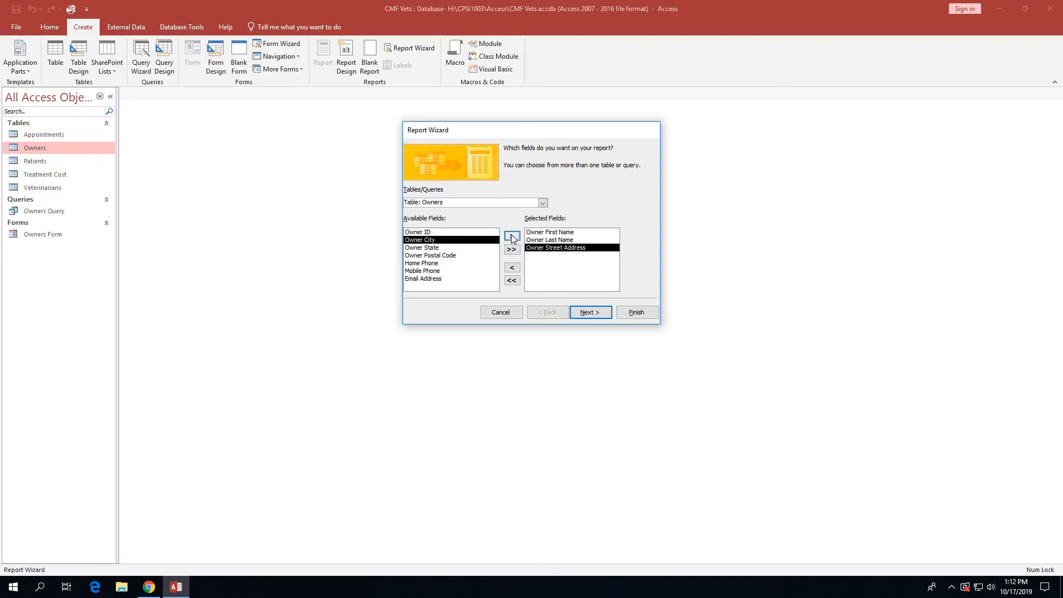
click(512, 237)
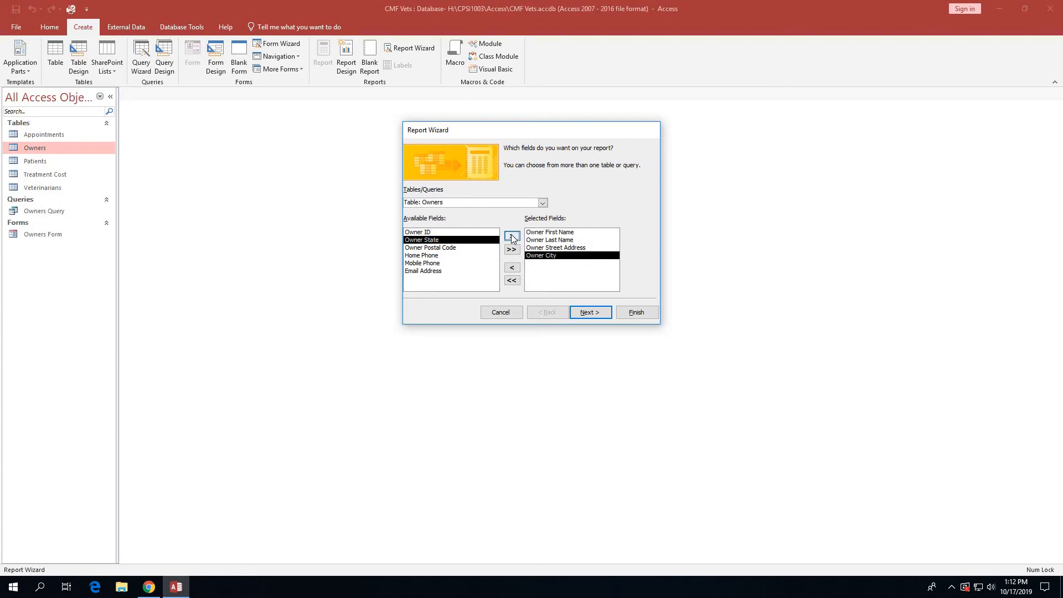
click(512, 237)
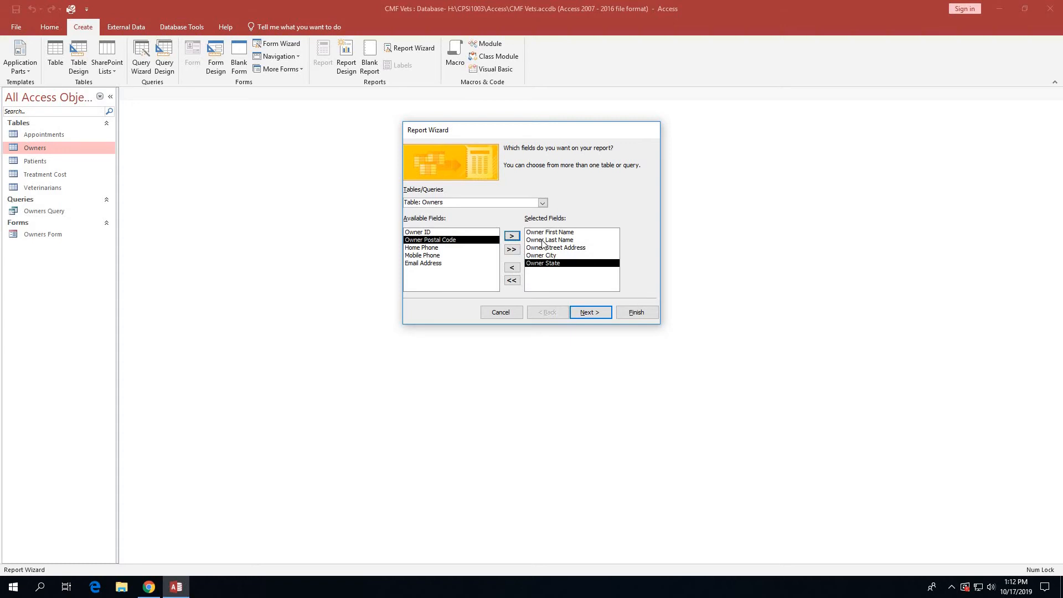
Step: Confirm the selected report fields and add Owner State as the report's grouping level
click(585, 314)
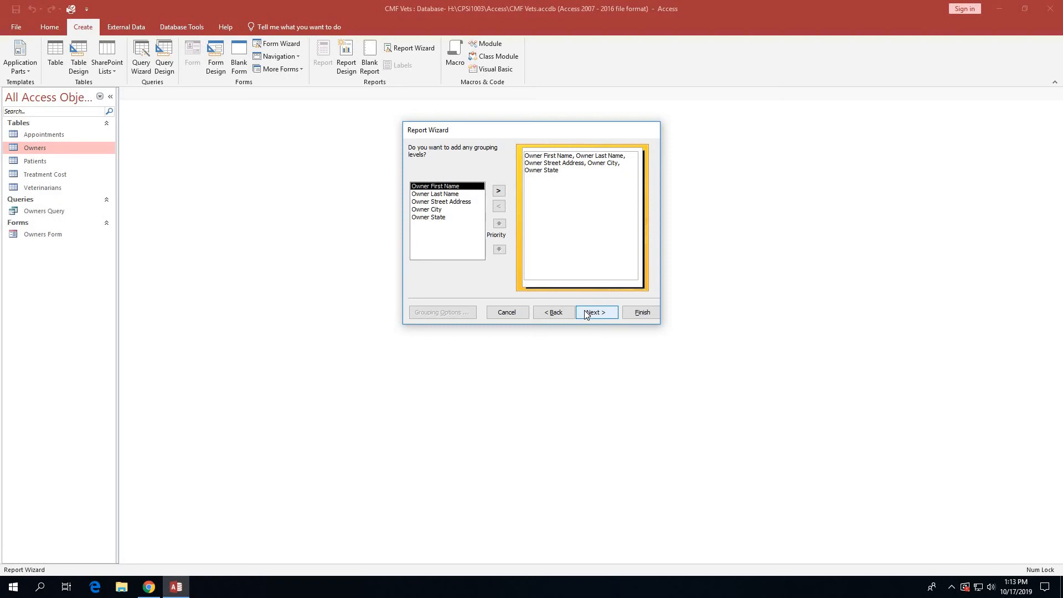
click(587, 315)
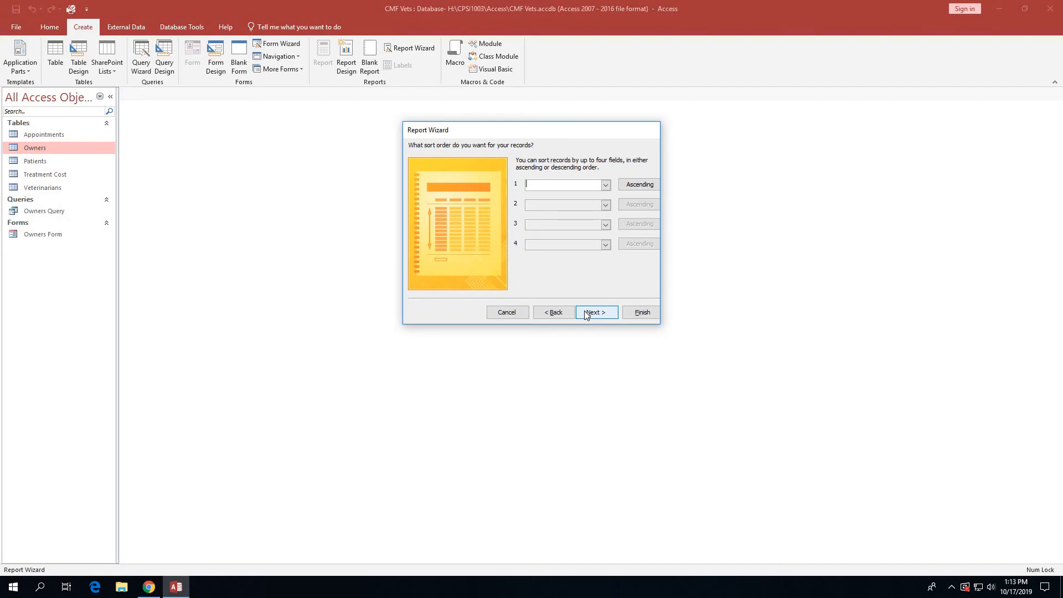
click(547, 314)
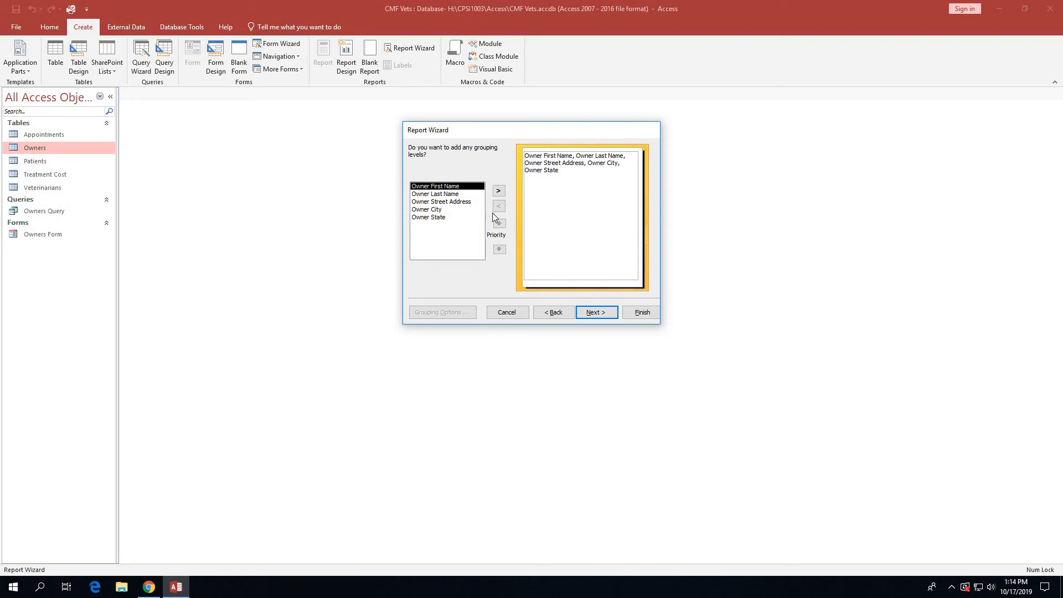
click(447, 217)
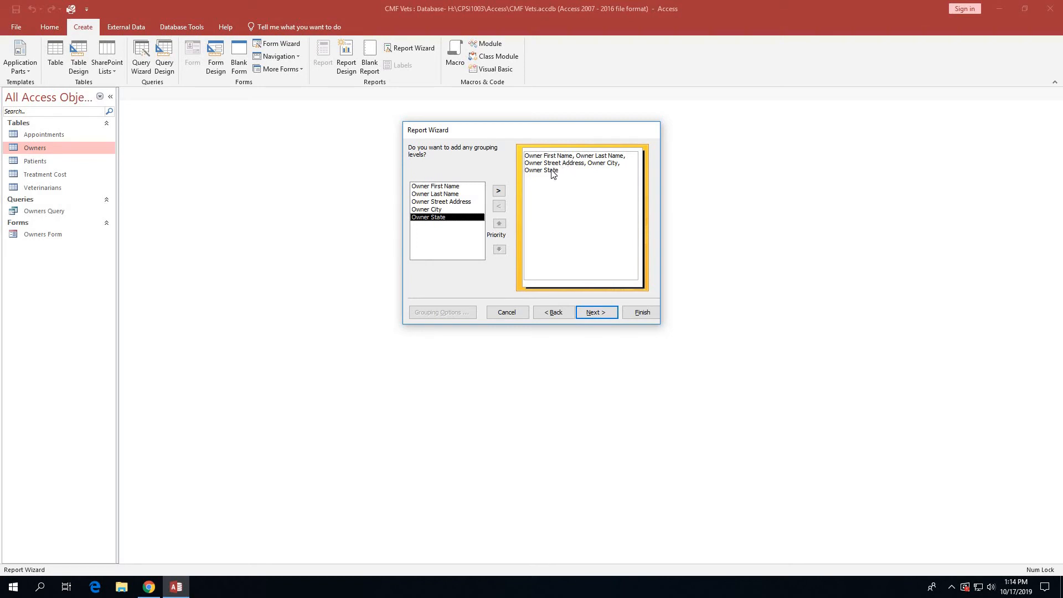
click(498, 191)
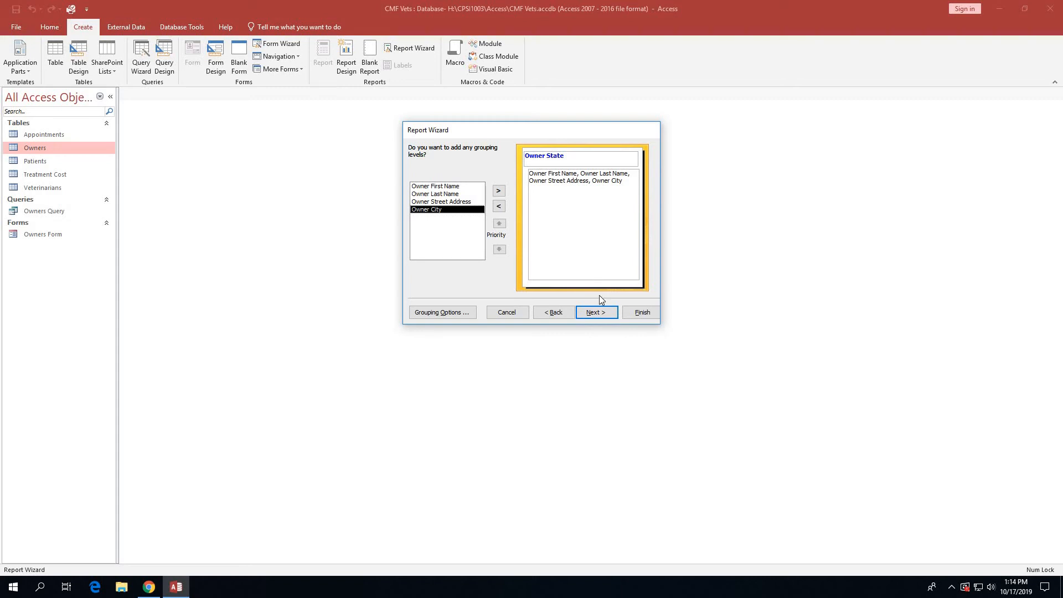
Step: Accept the grouping, leave the detail records without a sort order, and keep the Stepped layout in Portrait orientation
click(593, 312)
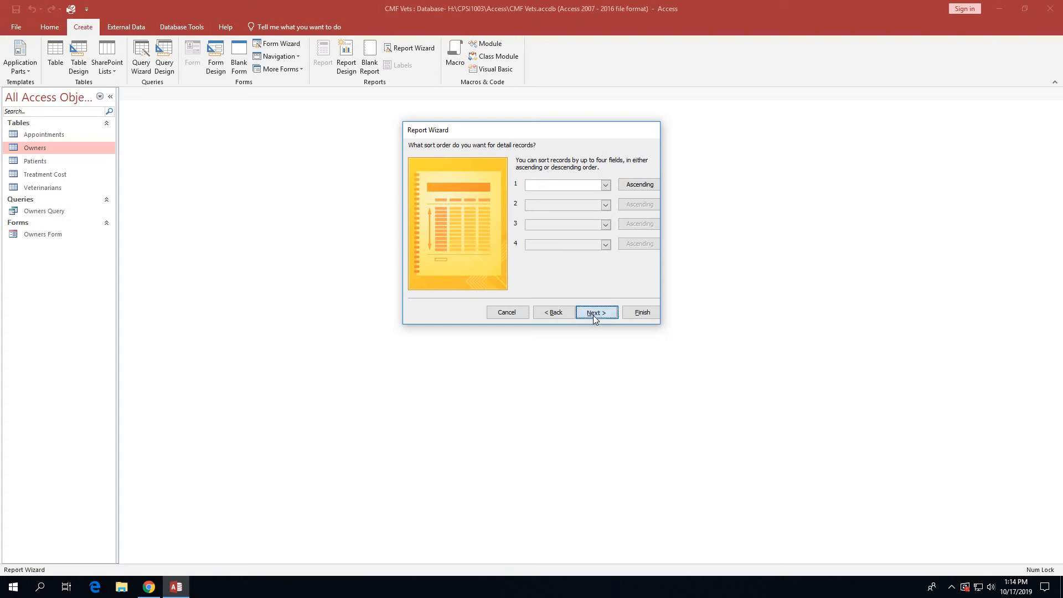
click(593, 313)
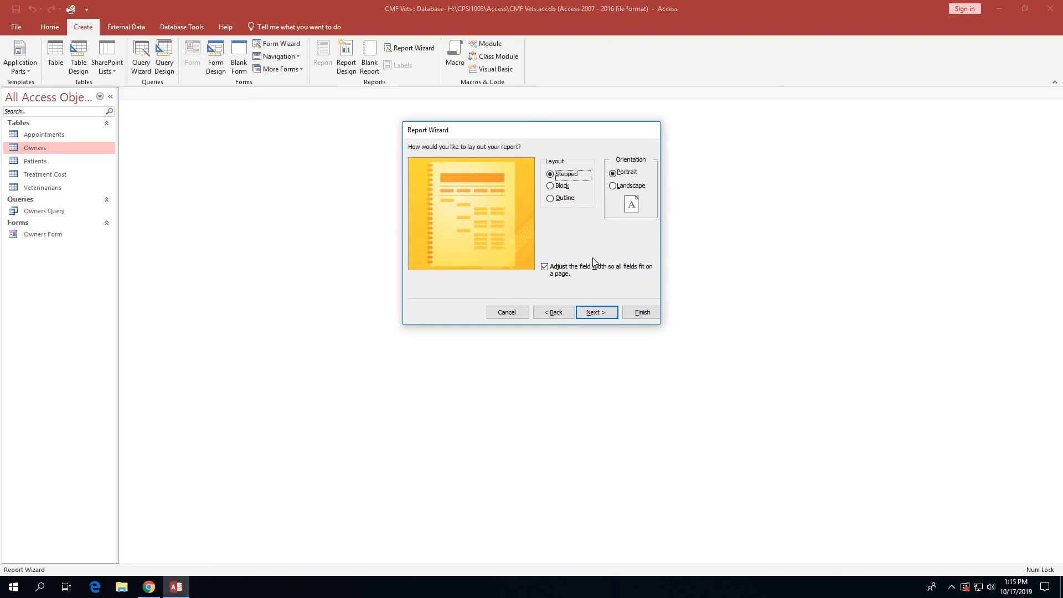
click(597, 313)
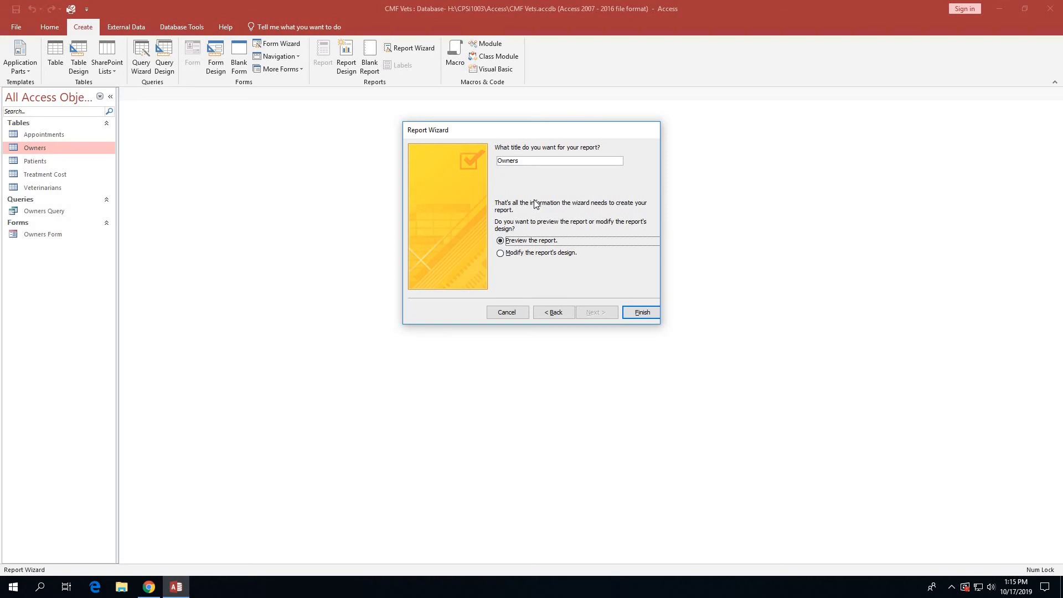
Step: Finish the report with the title Owners Report, opening it in preview, and close it
click(520, 161)
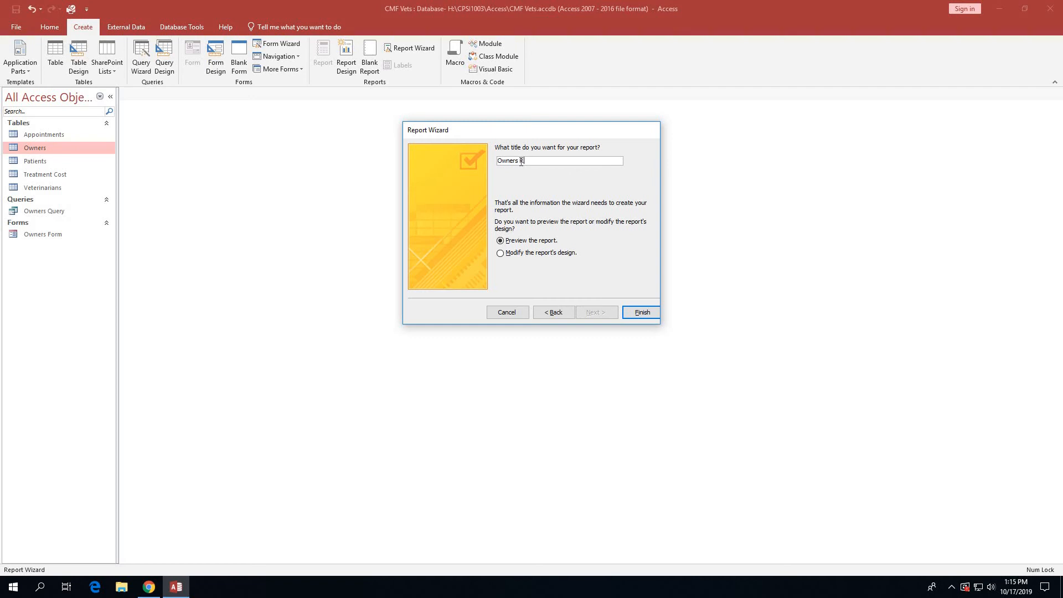
text(Report)
click(643, 314)
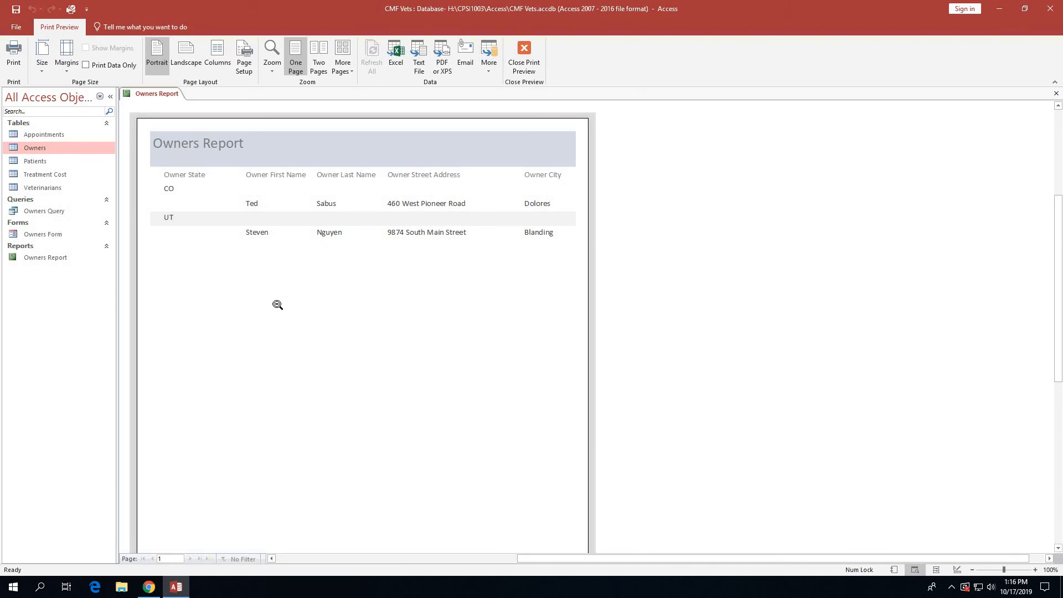
click(1054, 95)
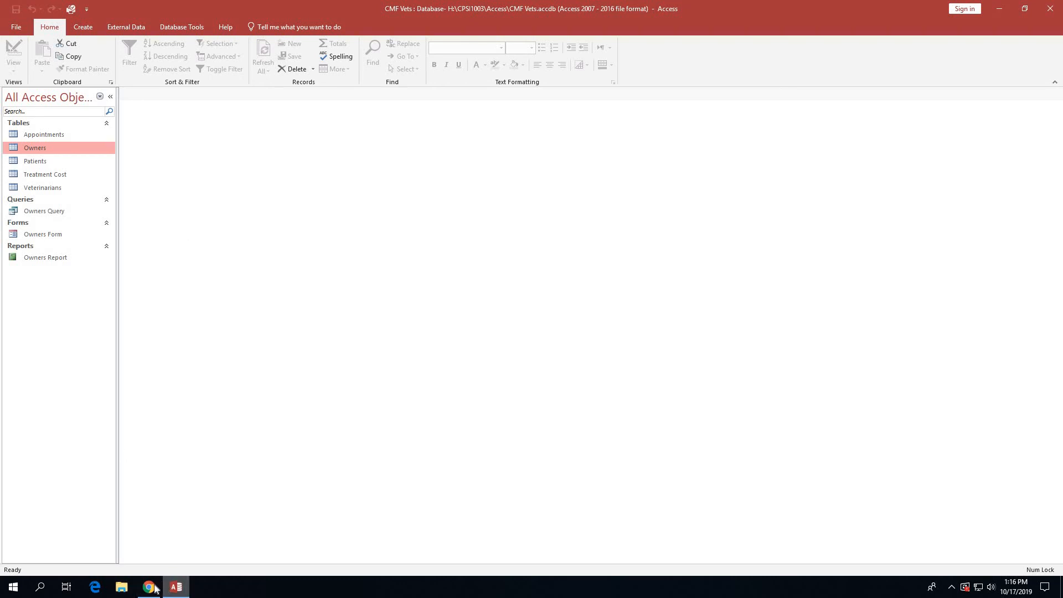
mouse_move(150, 588)
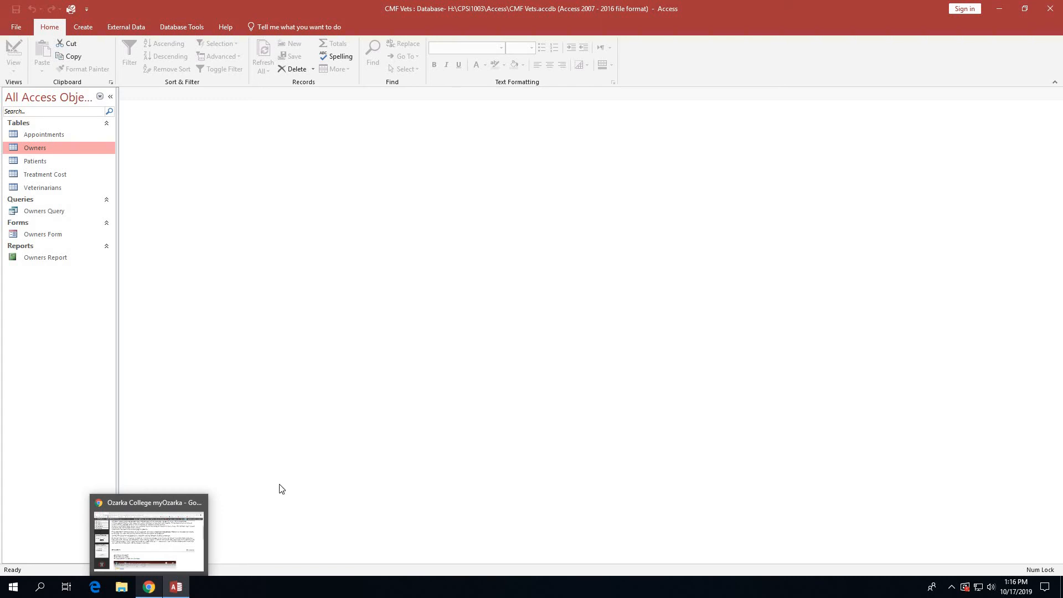